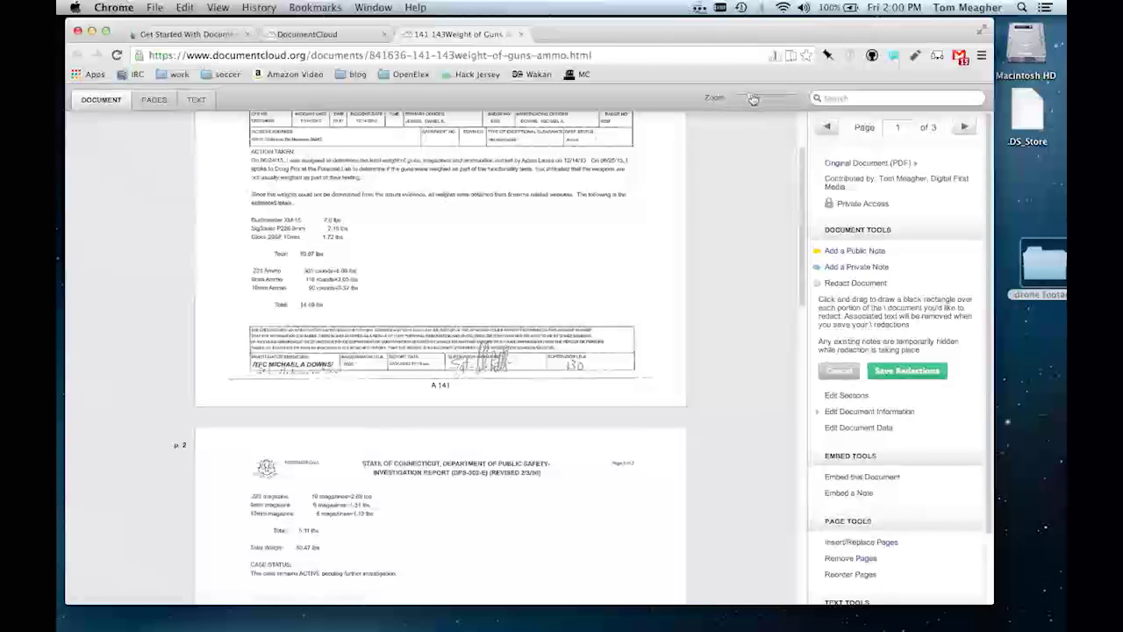
# - Try redacting the entry under Type of Exceptional Clearance on page 1, and cancel the redaction
pyautogui.moveTo(759, 99); pyautogui.dragTo(794, 98)
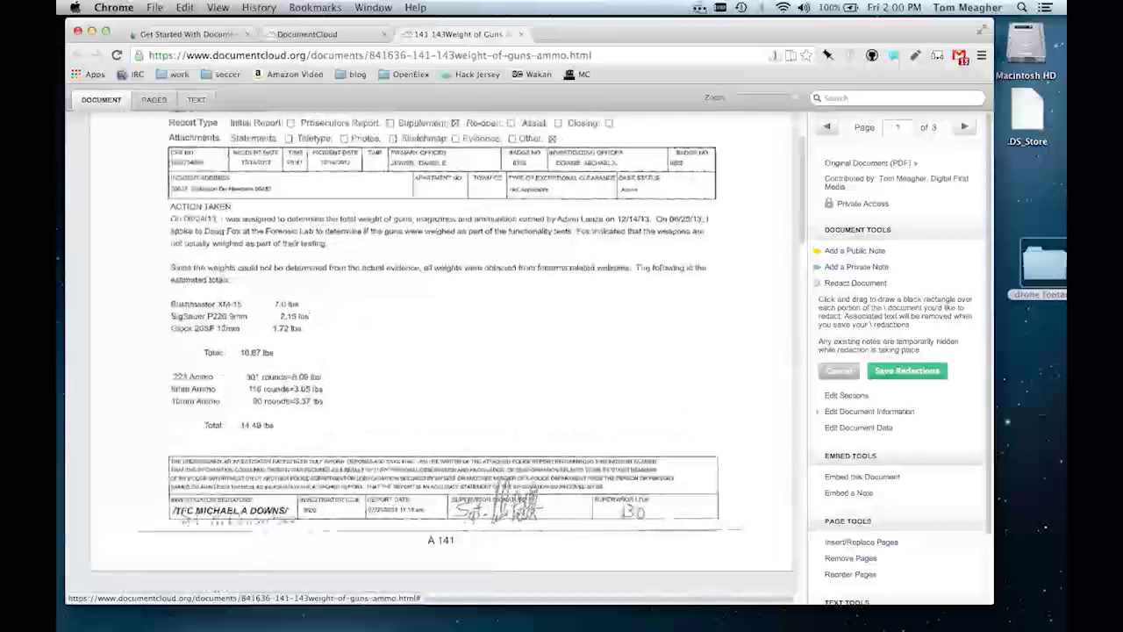
pyautogui.scroll(2, 230, 305)
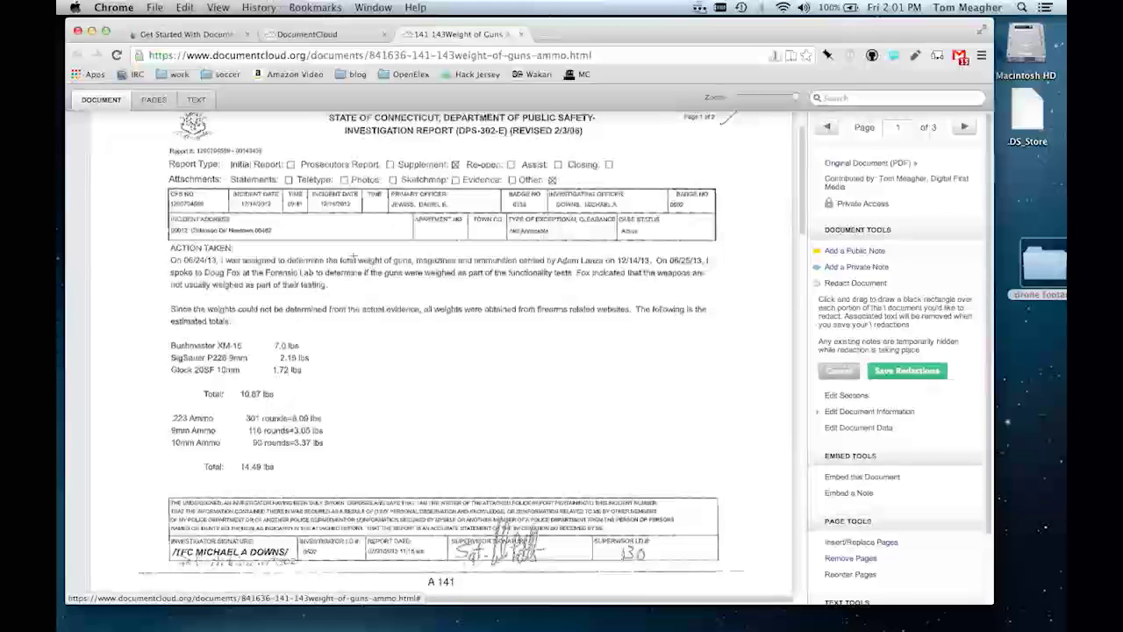
pyautogui.moveTo(554, 225); pyautogui.dragTo(508, 234)
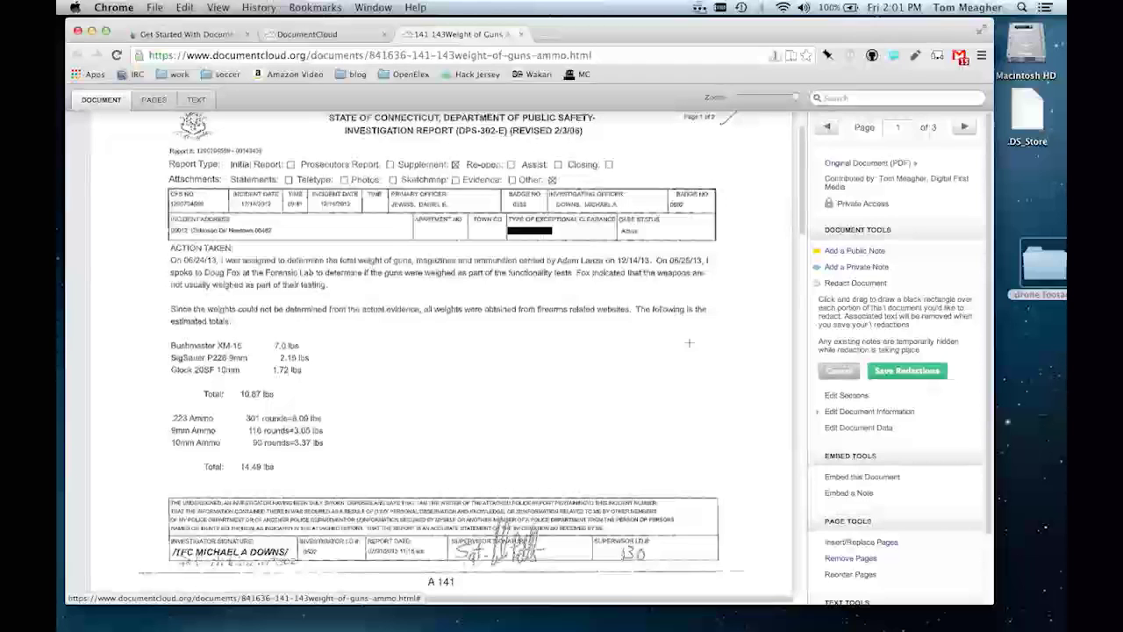
pyautogui.click(841, 371)
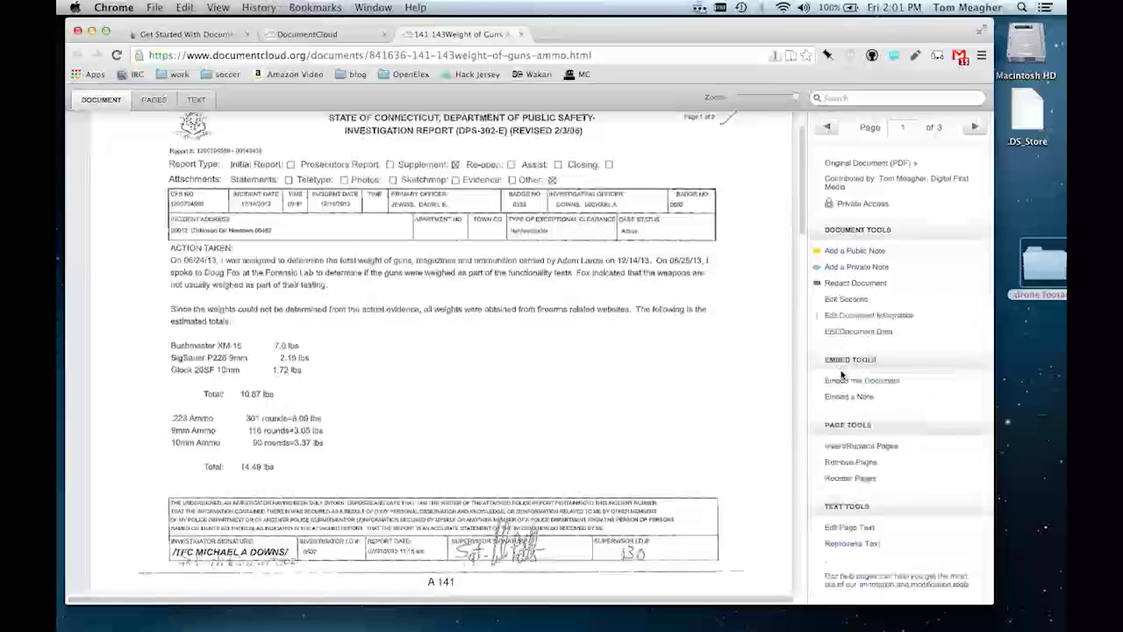
# - Open the document information for editing and enter "Connecticut State's Attorney office" as the source
pyautogui.click(871, 315)
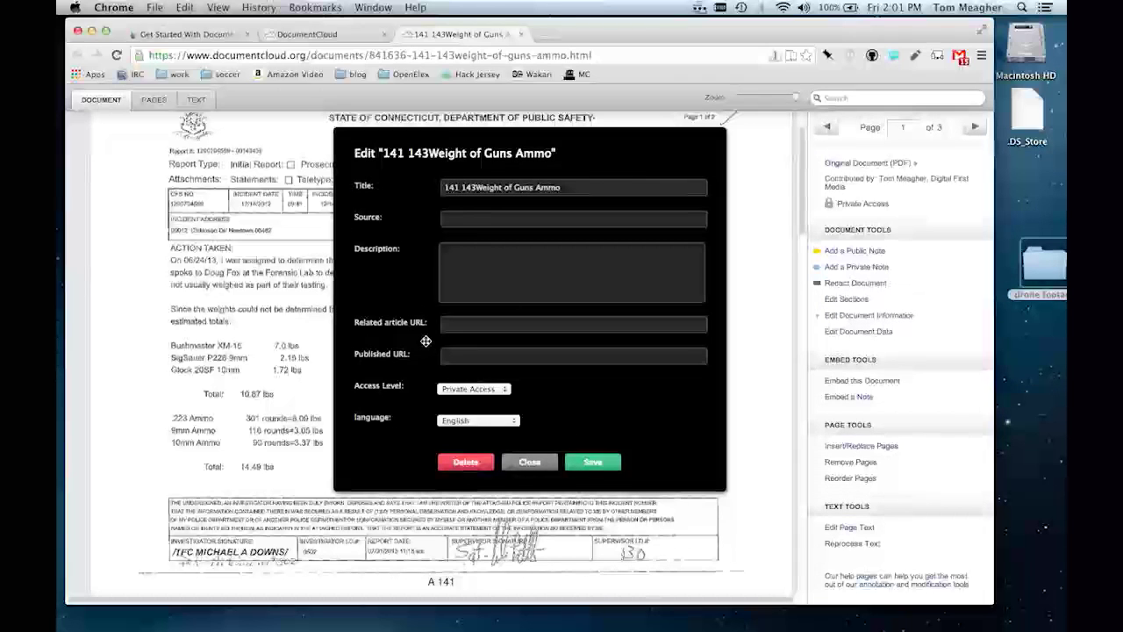
pyautogui.click(484, 216)
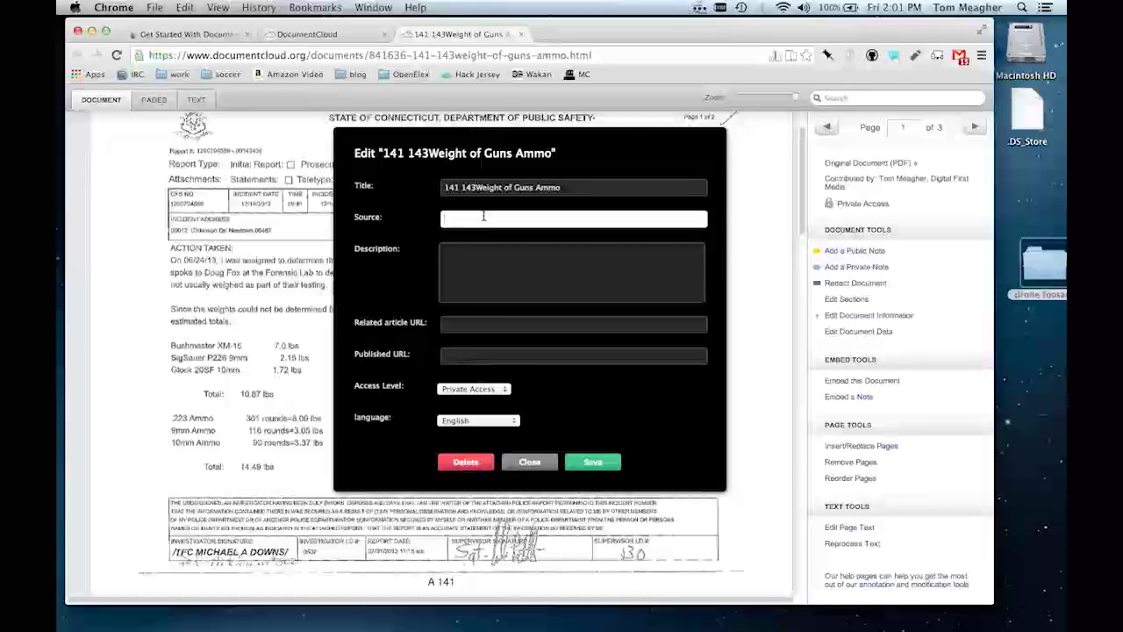
pyautogui.write('Connecticut St')
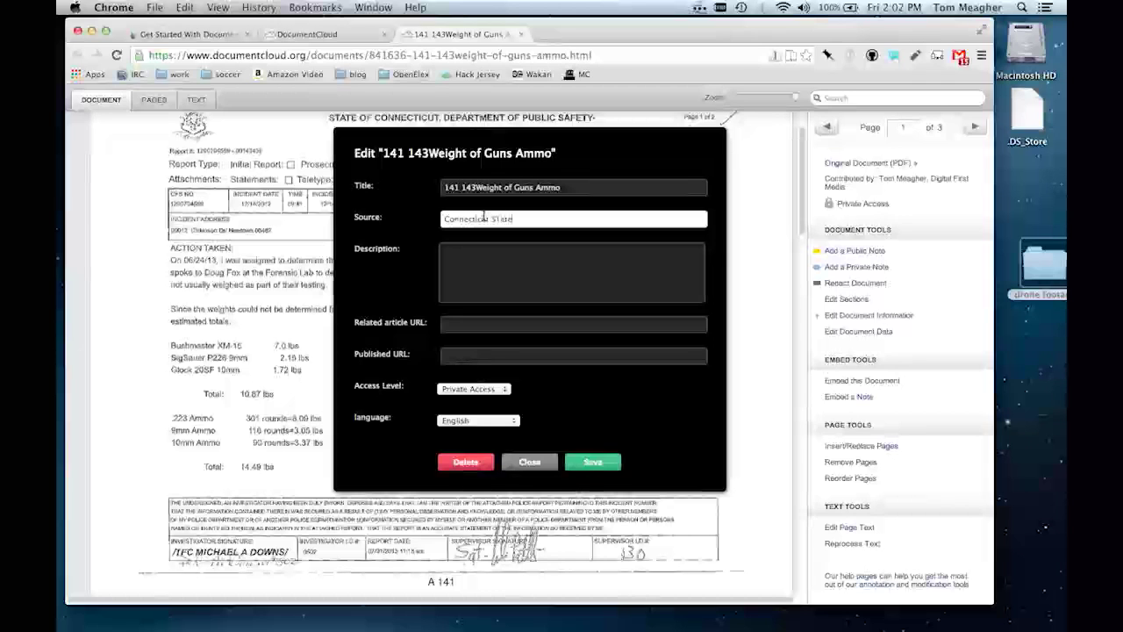
pyautogui.write("ate's At")
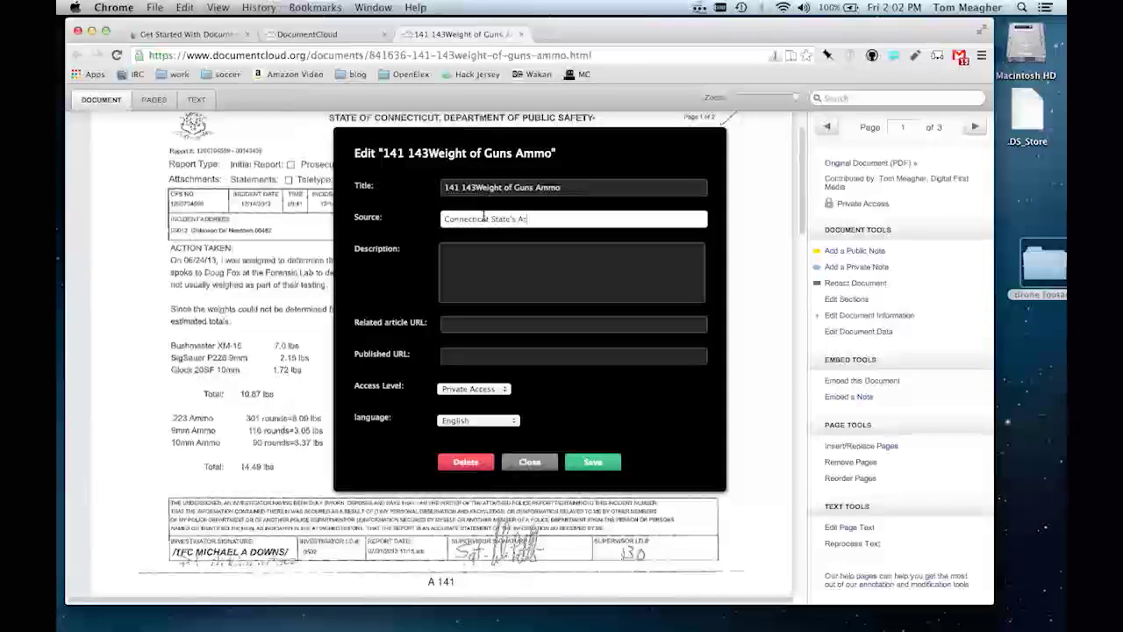
pyautogui.write('torney office')
# - Go through the description, URL and language settings, set the access level to "Private to", and close the document information without saving
pyautogui.click(459, 273)
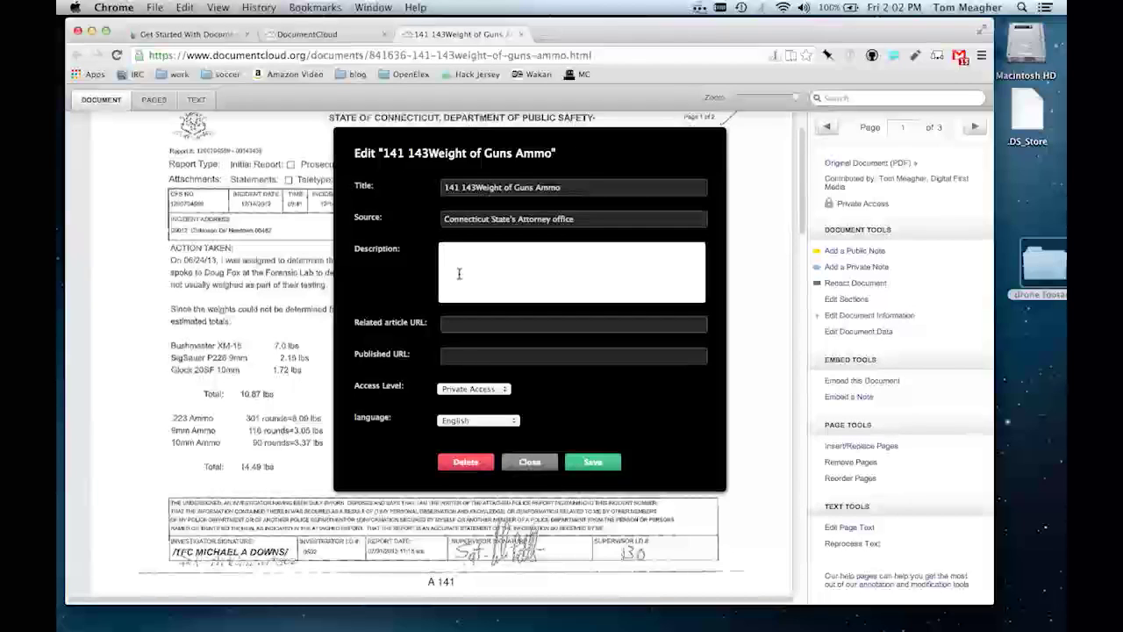
pyautogui.click(475, 325)
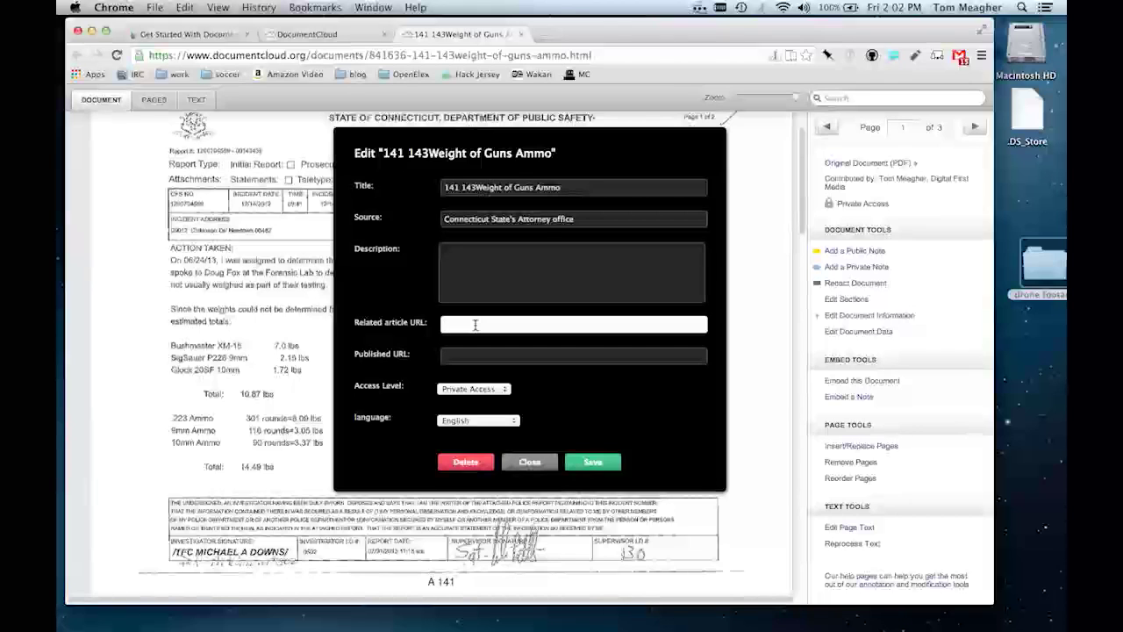
pyautogui.click(480, 354)
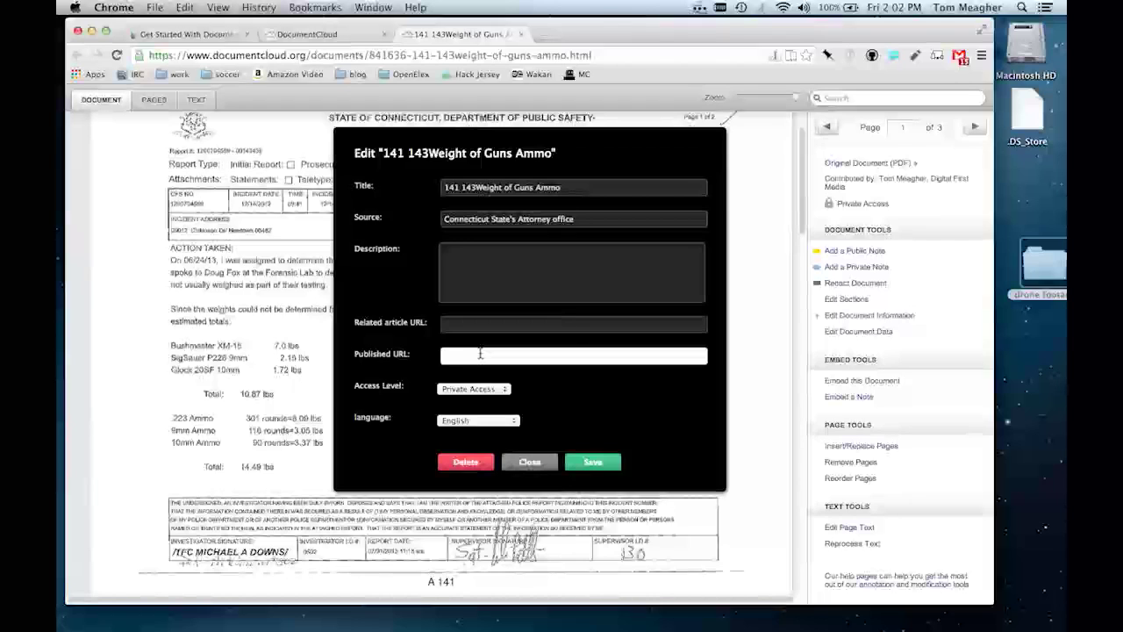
pyautogui.click(496, 388)
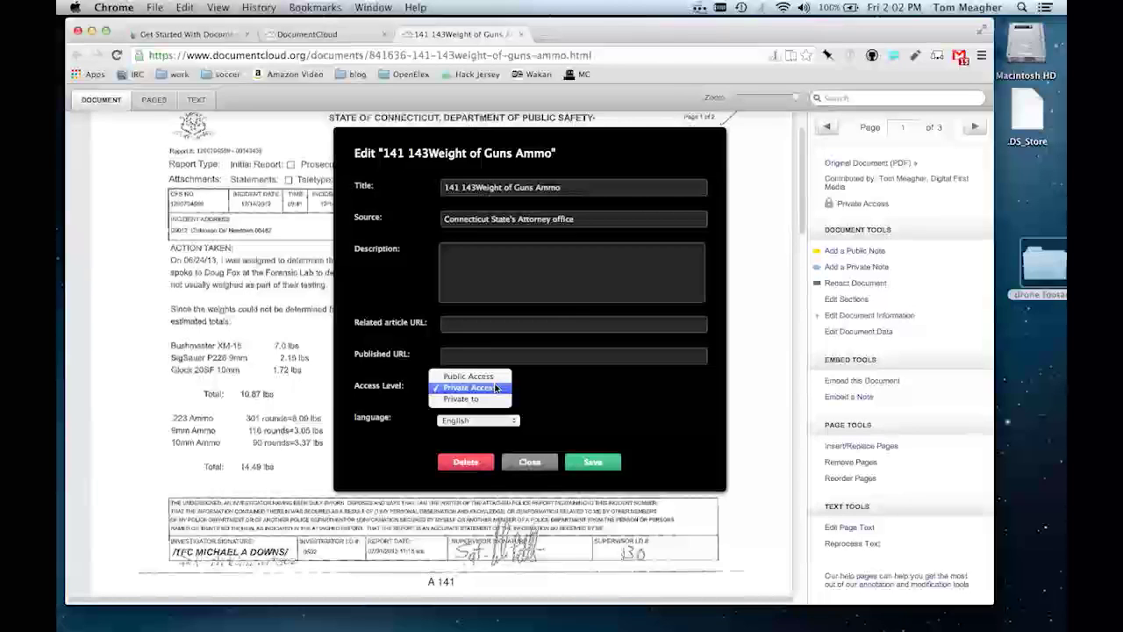
pyautogui.click(490, 399)
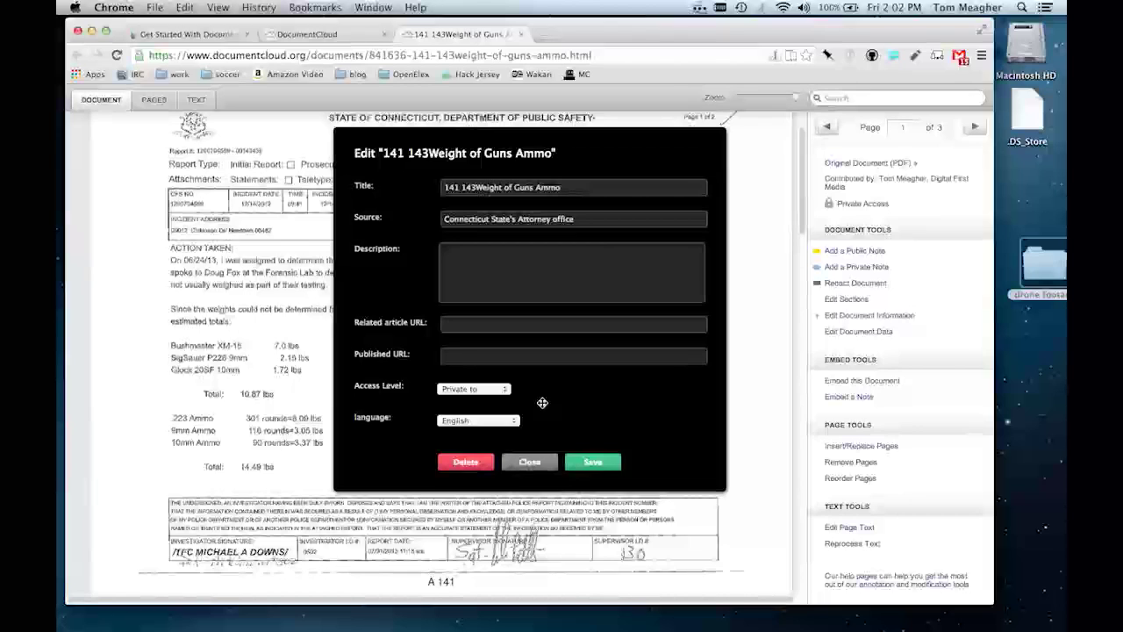
pyautogui.click(504, 423)
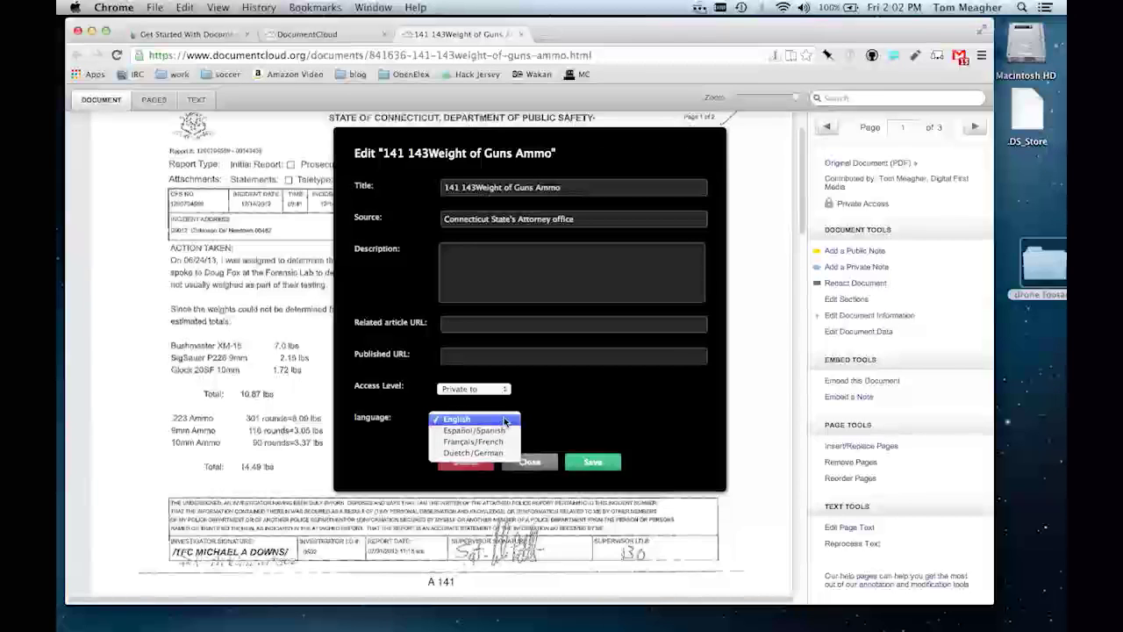
pyautogui.click(580, 419)
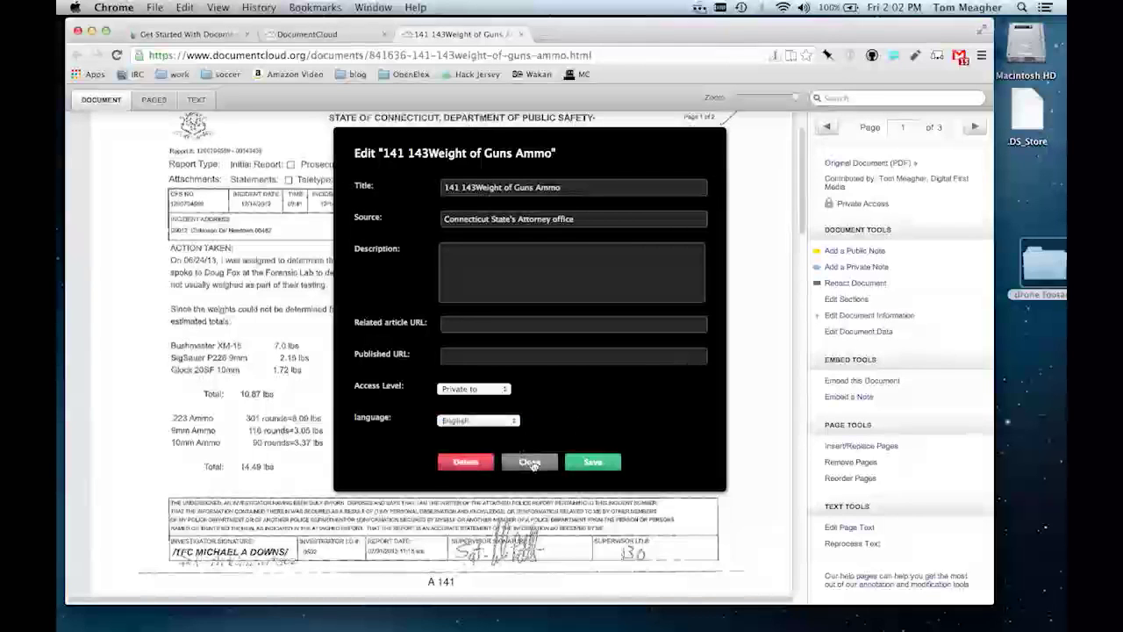
pyautogui.click(529, 464)
# - Try moving page 2 behind page 3, restore the original order, and cancel the reordering to return to the document view
pyautogui.scroll(-5, 730, 433)
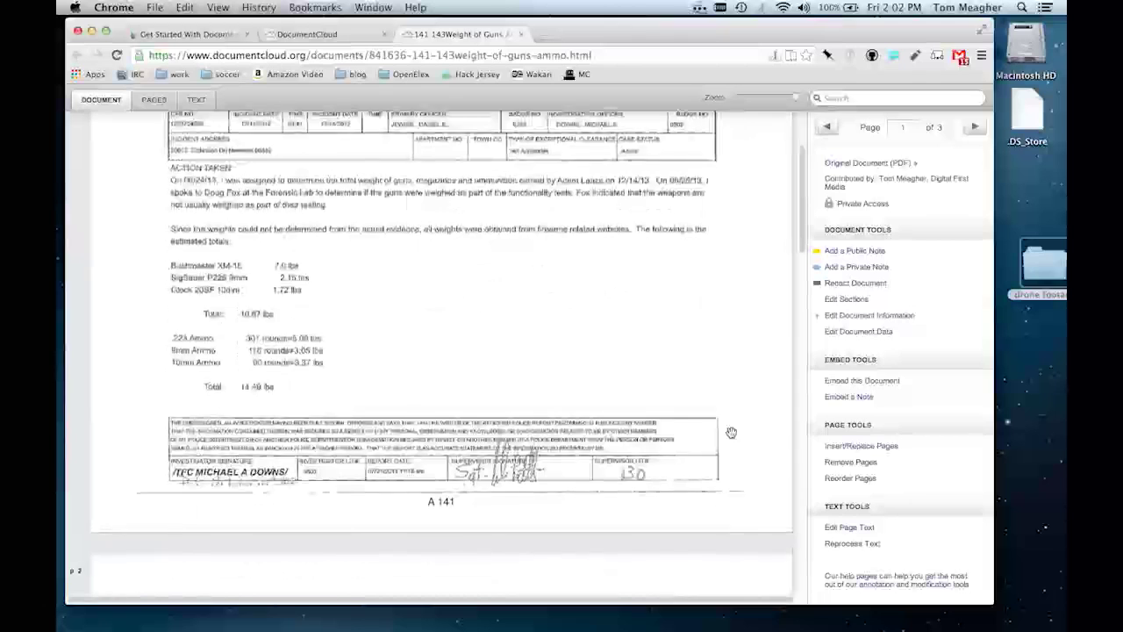
pyautogui.scroll(-2, 731, 432)
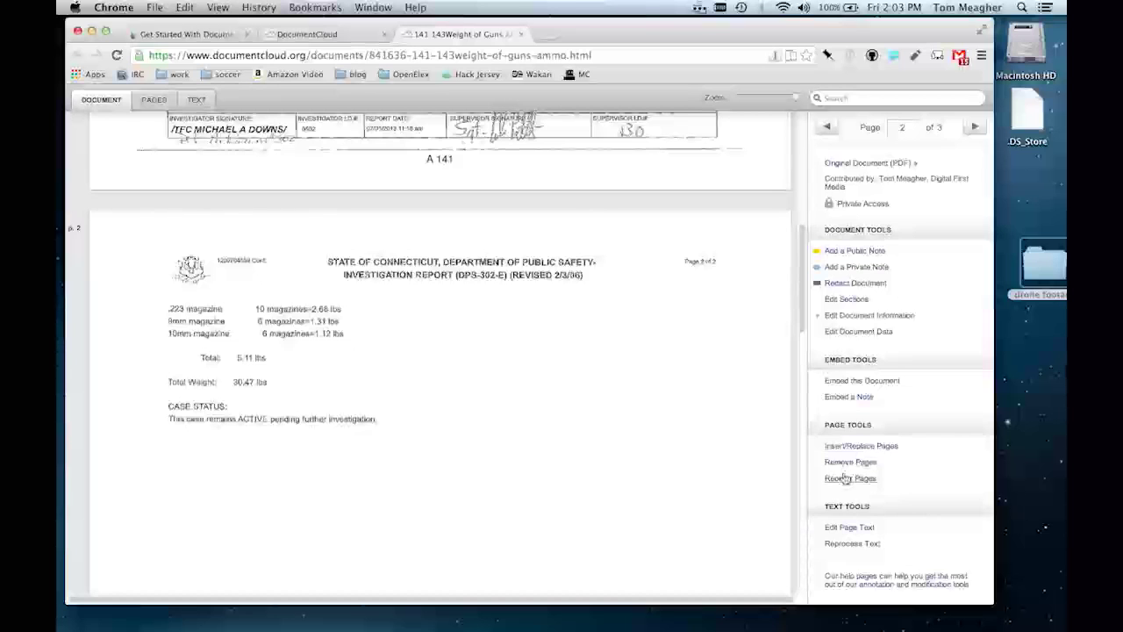
pyautogui.click(845, 478)
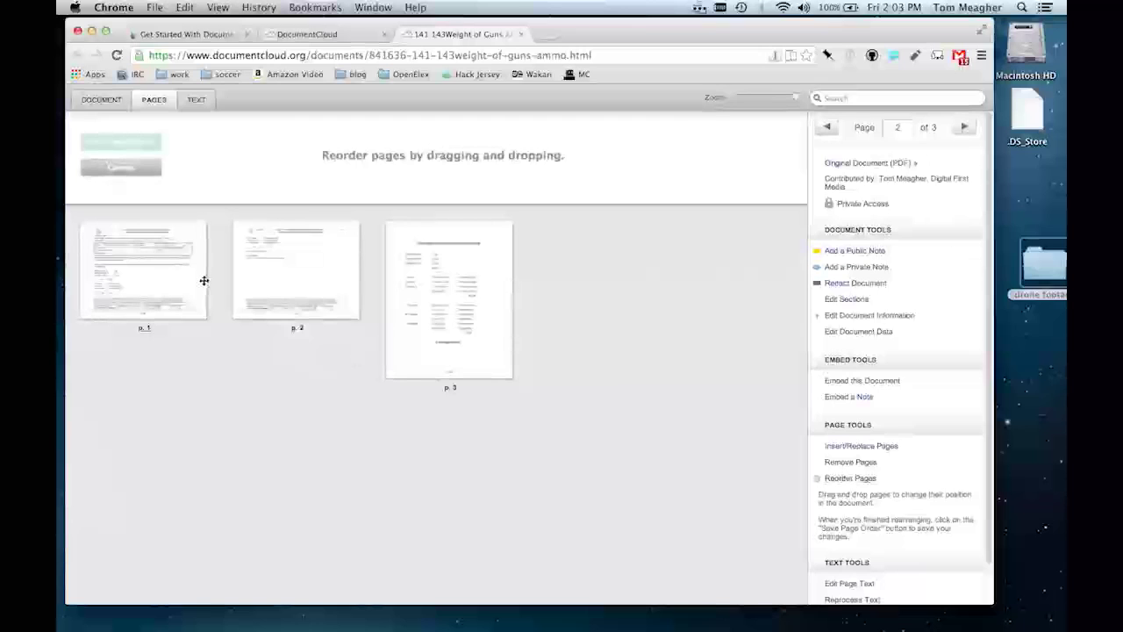
pyautogui.moveTo(271, 261); pyautogui.dragTo(464, 269)
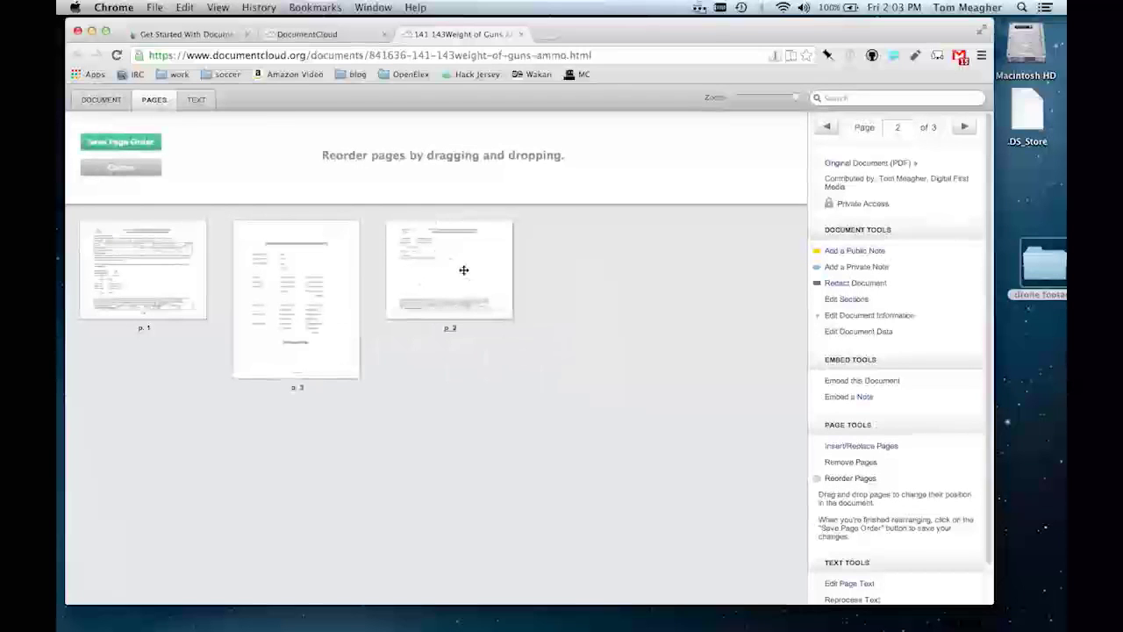
pyautogui.moveTo(359, 325); pyautogui.dragTo(510, 282)
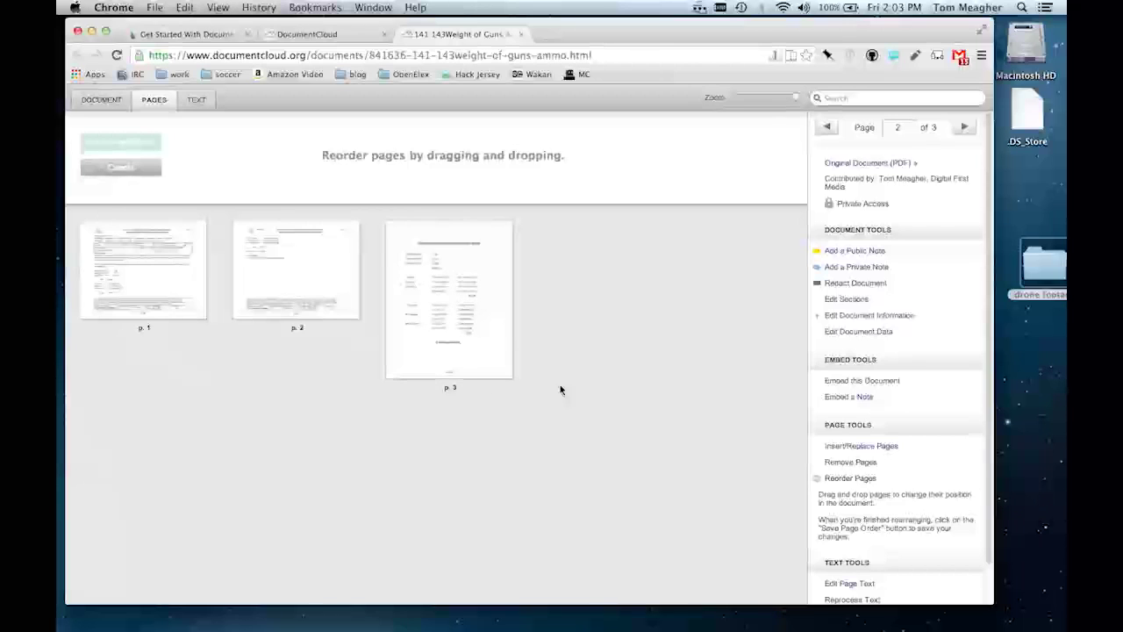
pyautogui.click(129, 167)
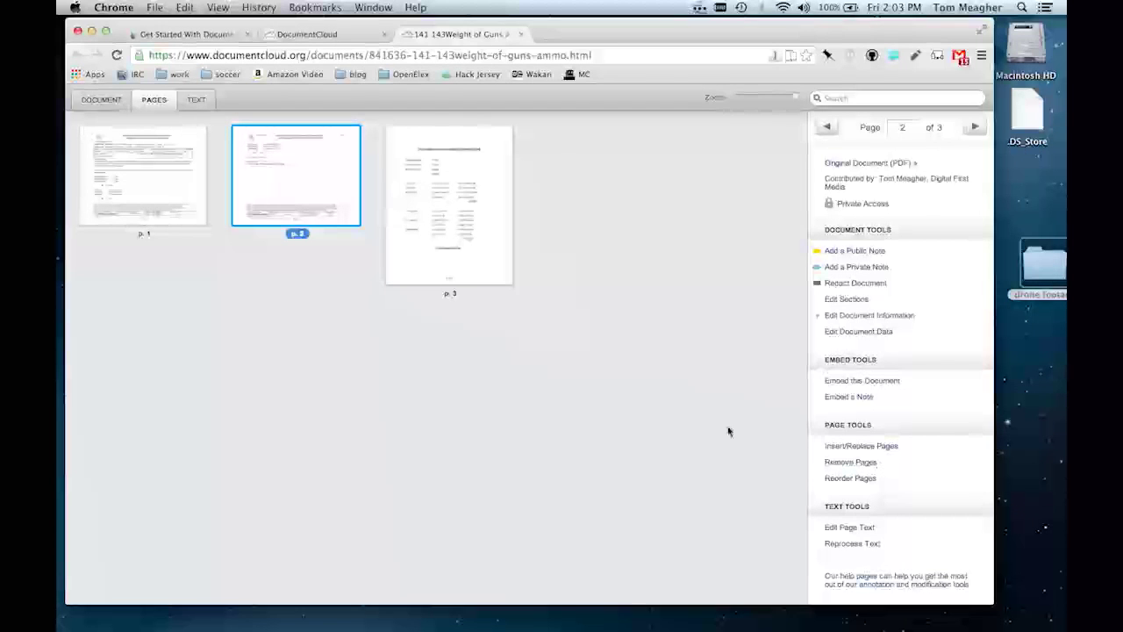
pyautogui.click(92, 99)
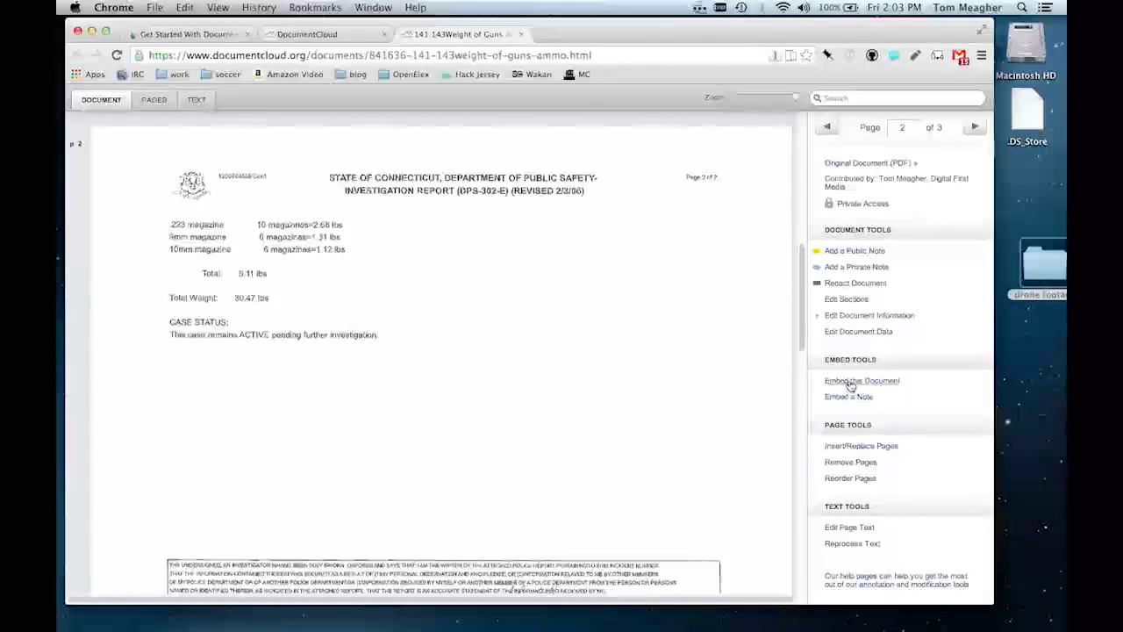
# - Close the Weight of Guns Ammo document and go back to the start of your document list
pyautogui.click(850, 382)
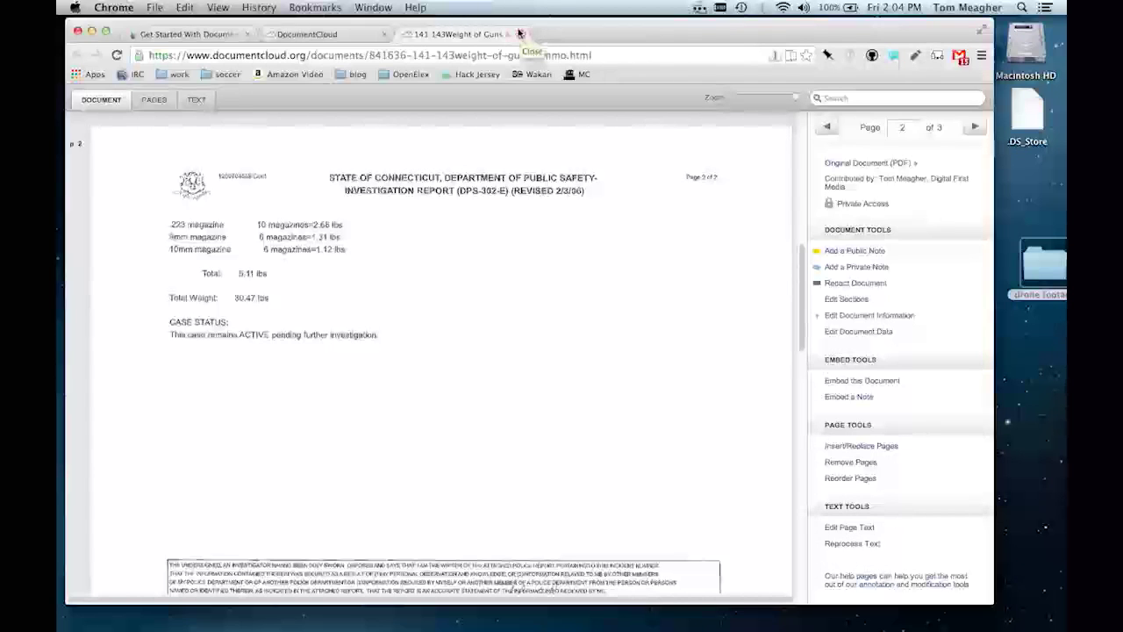
pyautogui.click(521, 34)
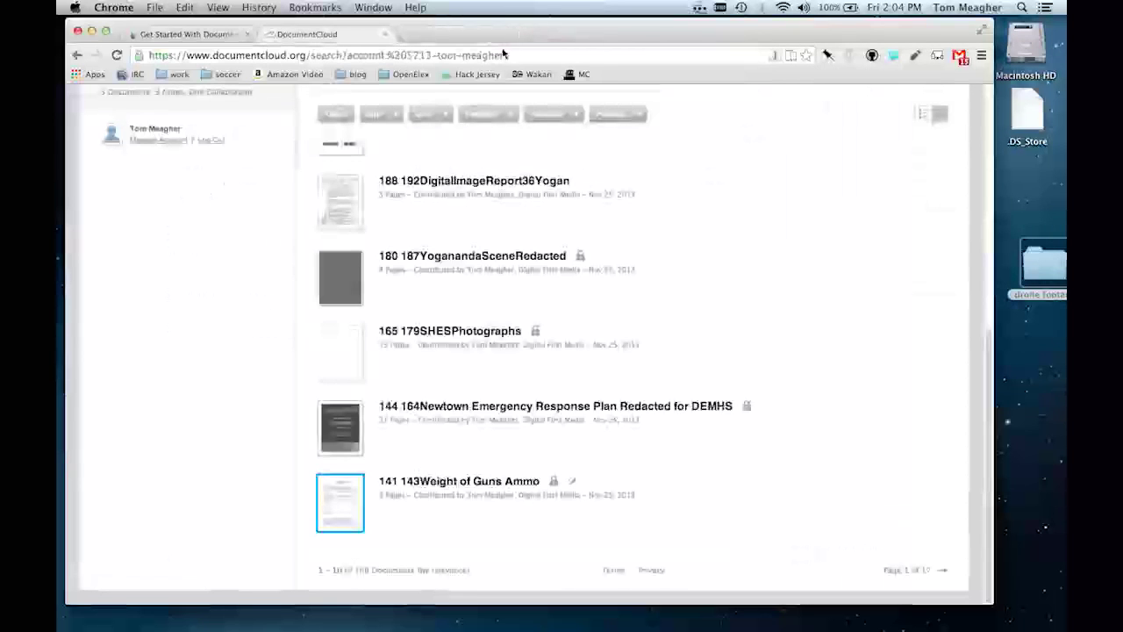
pyautogui.scroll(5, 521, 384)
pyautogui.scroll(3, 522, 386)
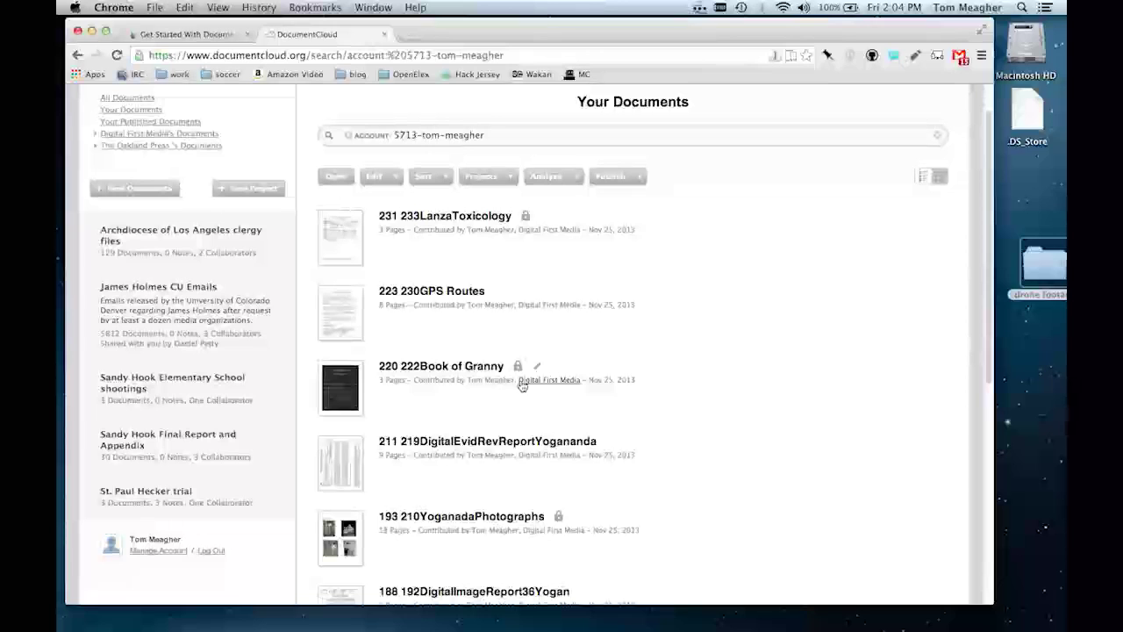
# - View the Archdiocese of Los Angeles clergy files project, and open the St. Paul Hecker trial project
pyautogui.click(205, 252)
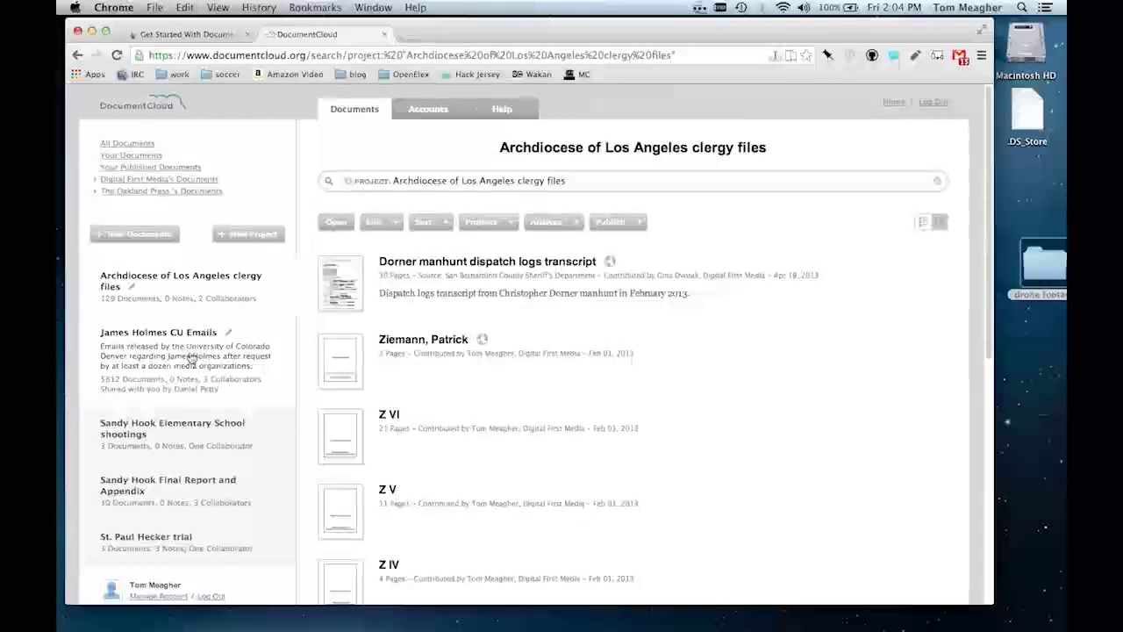
pyautogui.scroll(-2, 191, 358)
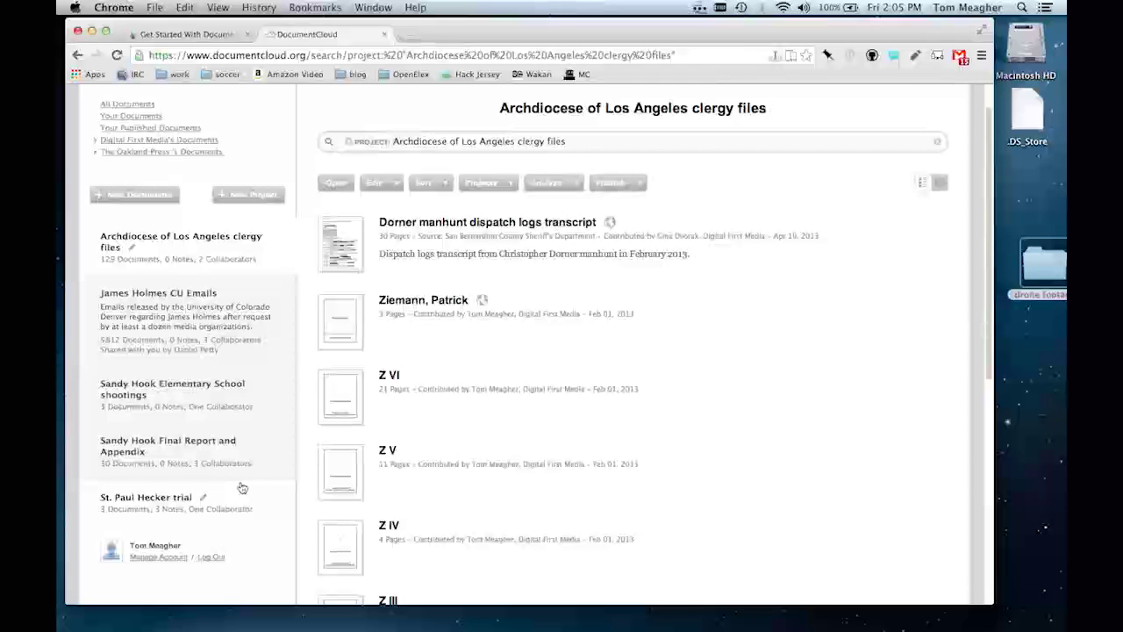
pyautogui.click(242, 491)
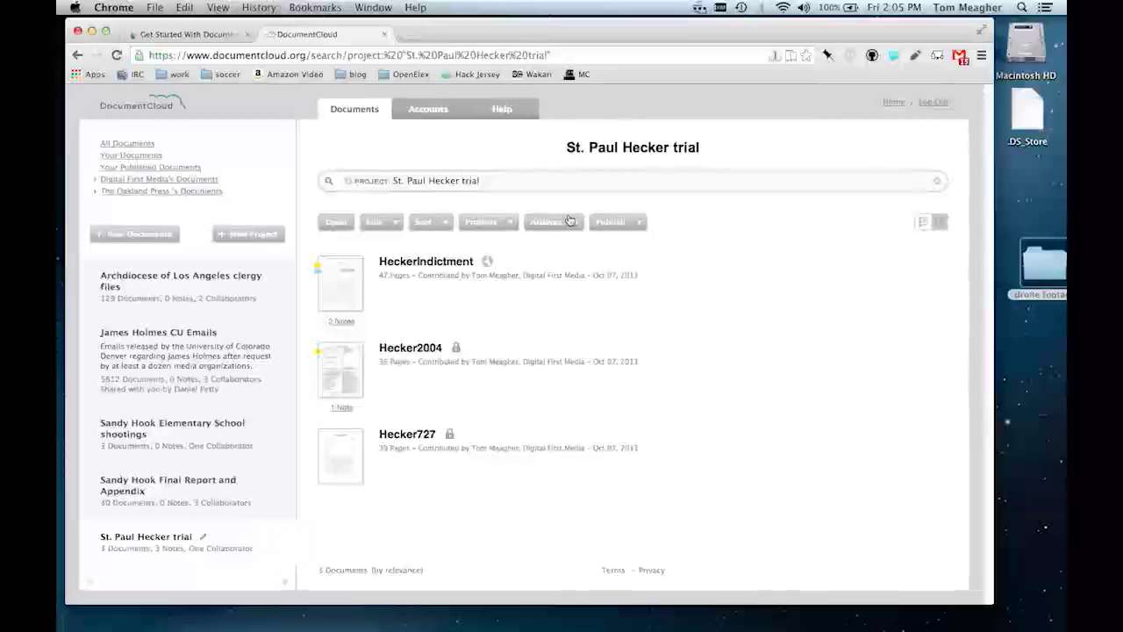
# - Review the analysis options and display the entities for the St. Paul Hecker trial documents
pyautogui.click(559, 224)
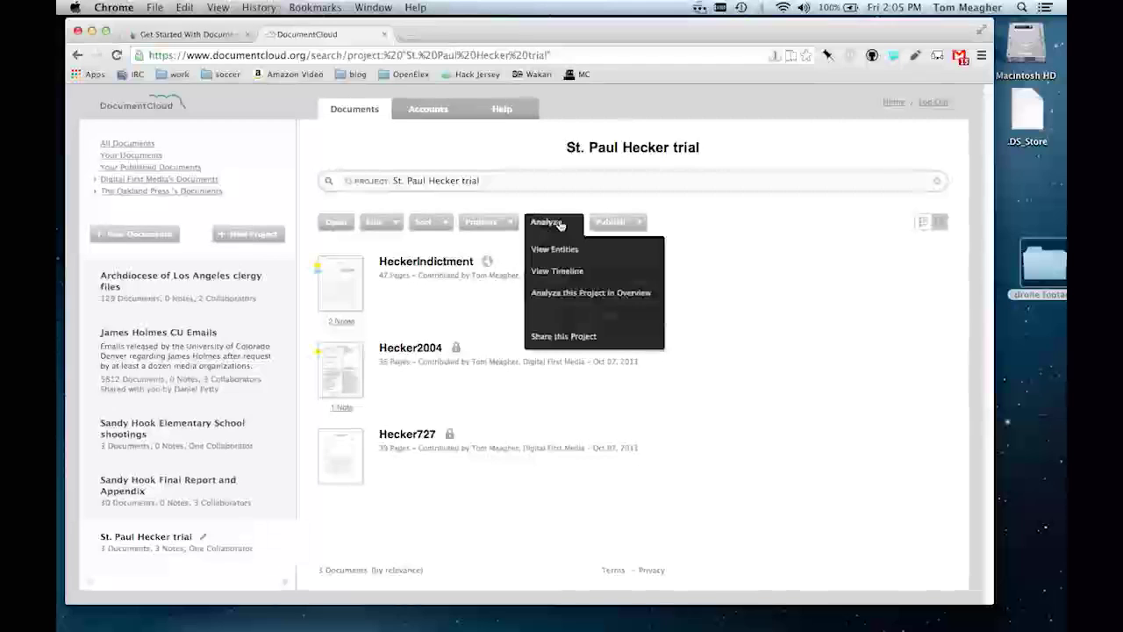
pyautogui.click(522, 507)
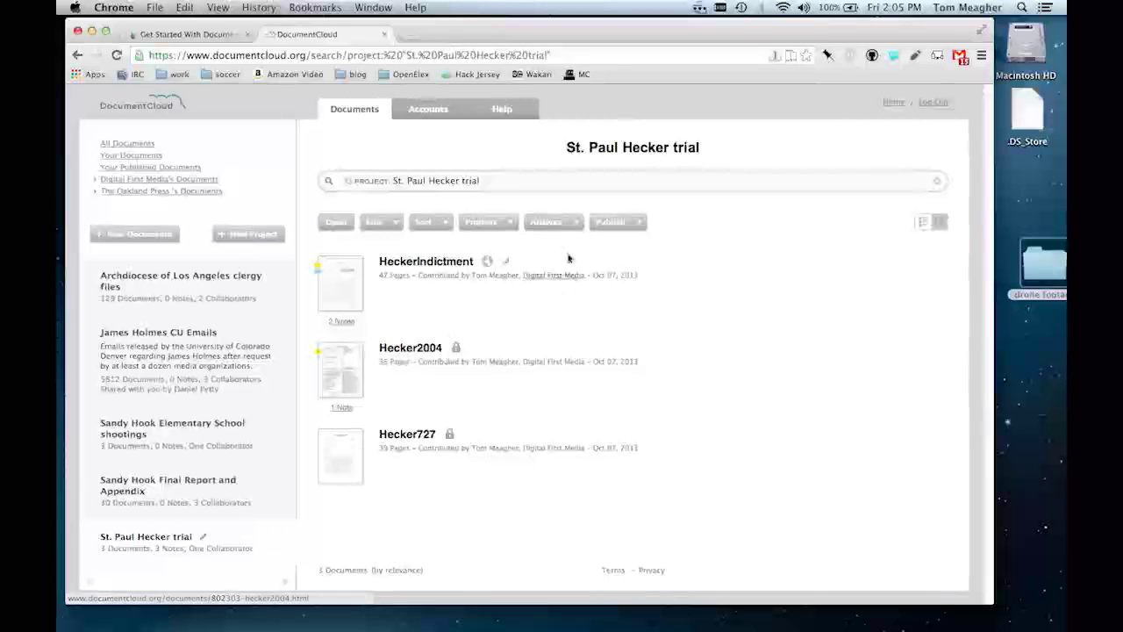
pyautogui.click(563, 224)
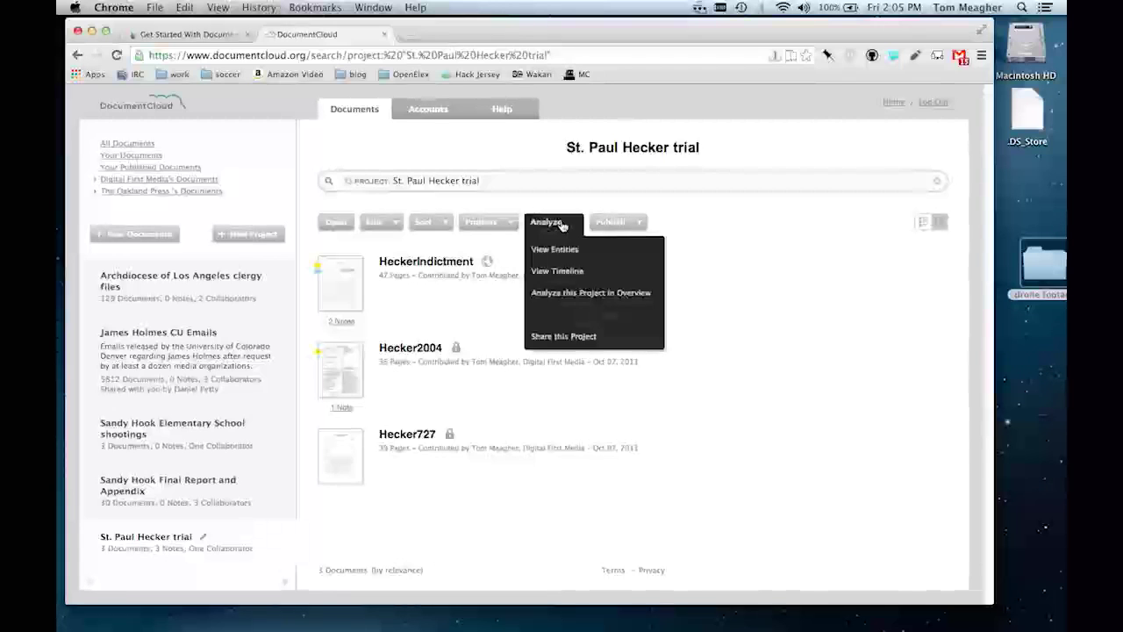
pyautogui.click(547, 251)
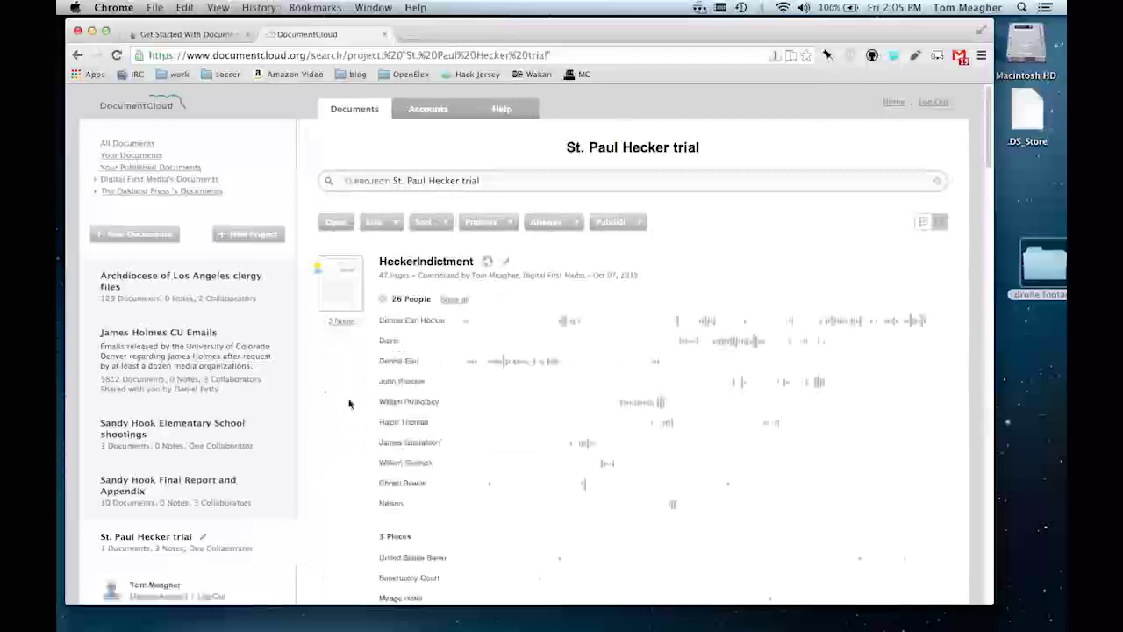
# - Examine the people, places and terms in HeckerIndictment, including the text passages behind individual people's mentions
pyautogui.scroll(-5, 348, 403)
pyautogui.scroll(2, 348, 404)
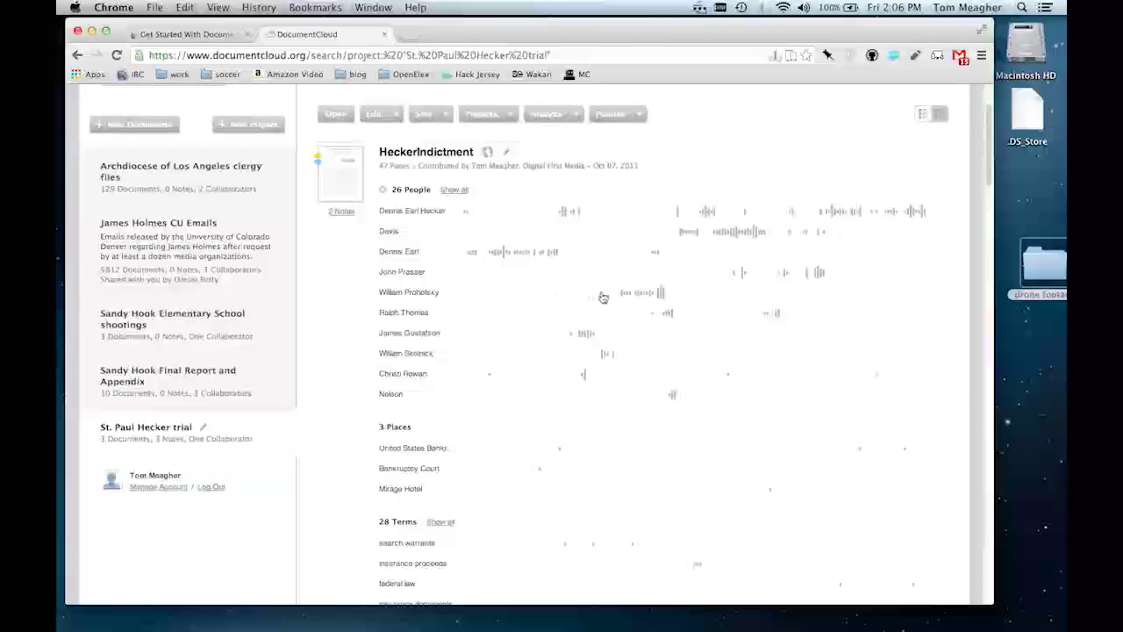
pyautogui.moveTo(621, 296)
pyautogui.moveTo(671, 400)
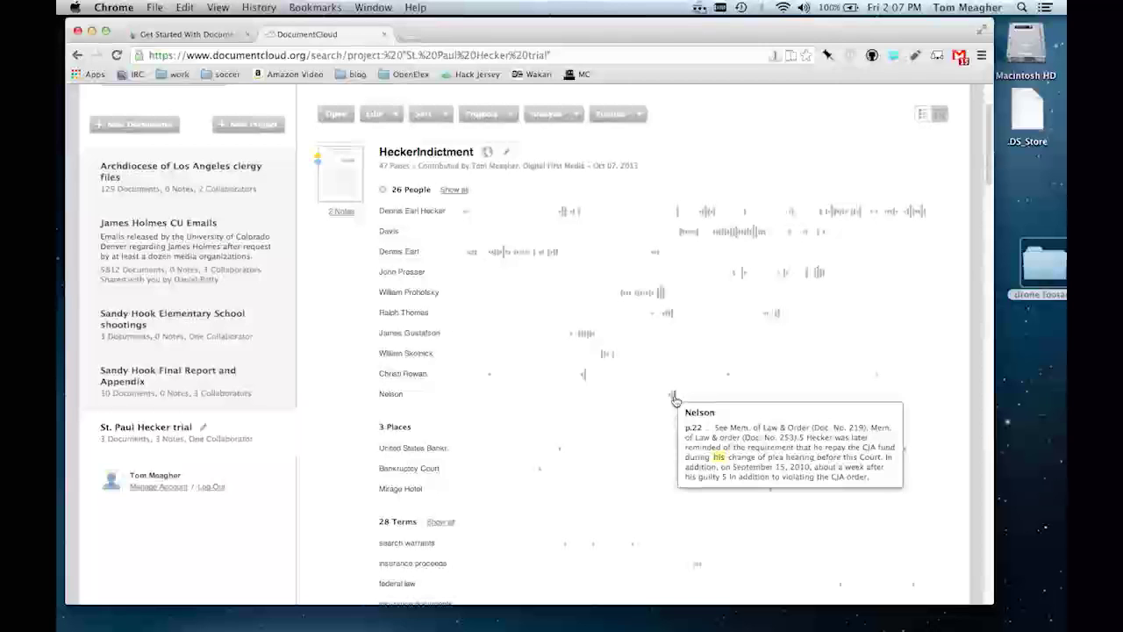
pyautogui.scroll(-5, 674, 400)
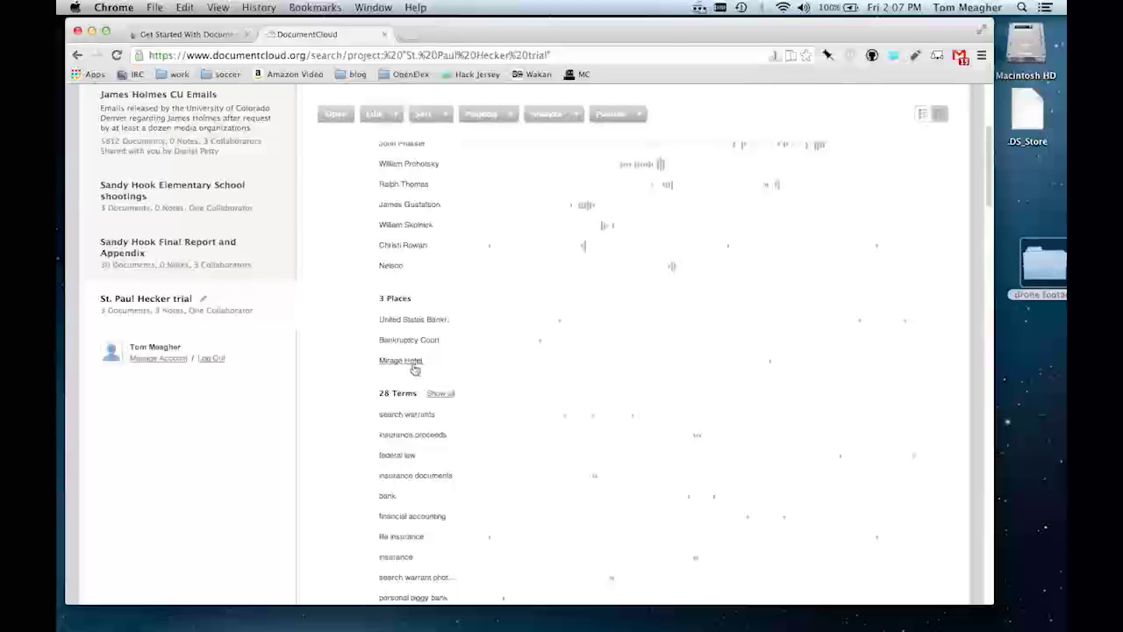
# - Read the passages behind Mirage Hotel and personal piggy bank in HeckerIndictment, and review its terms, cities and states
pyautogui.moveTo(774, 365)
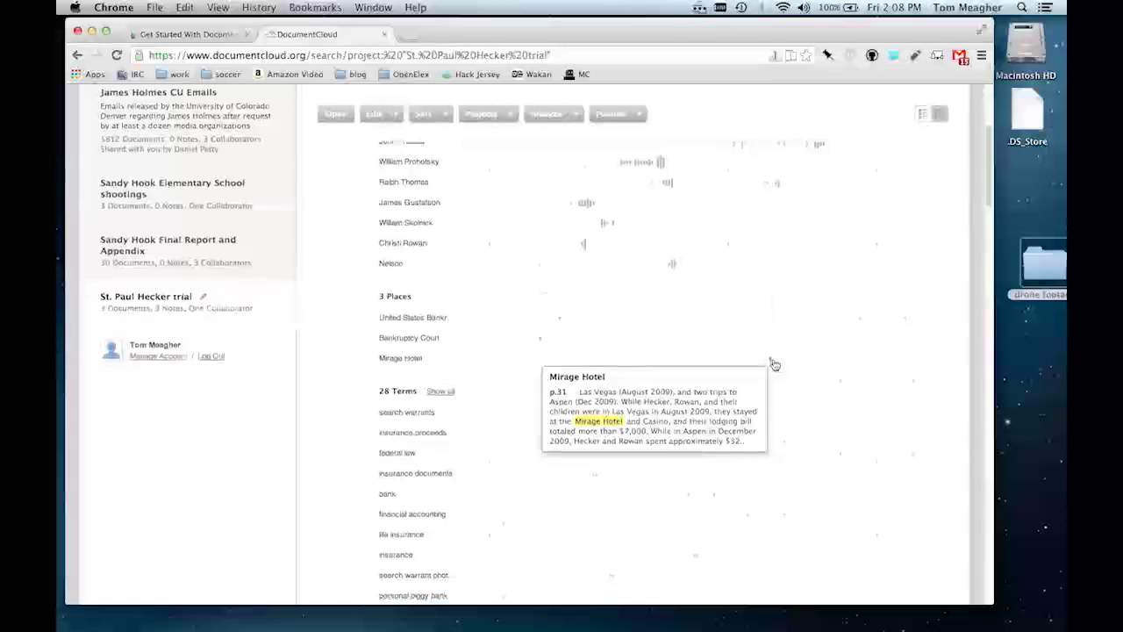
pyautogui.scroll(-3, 614, 371)
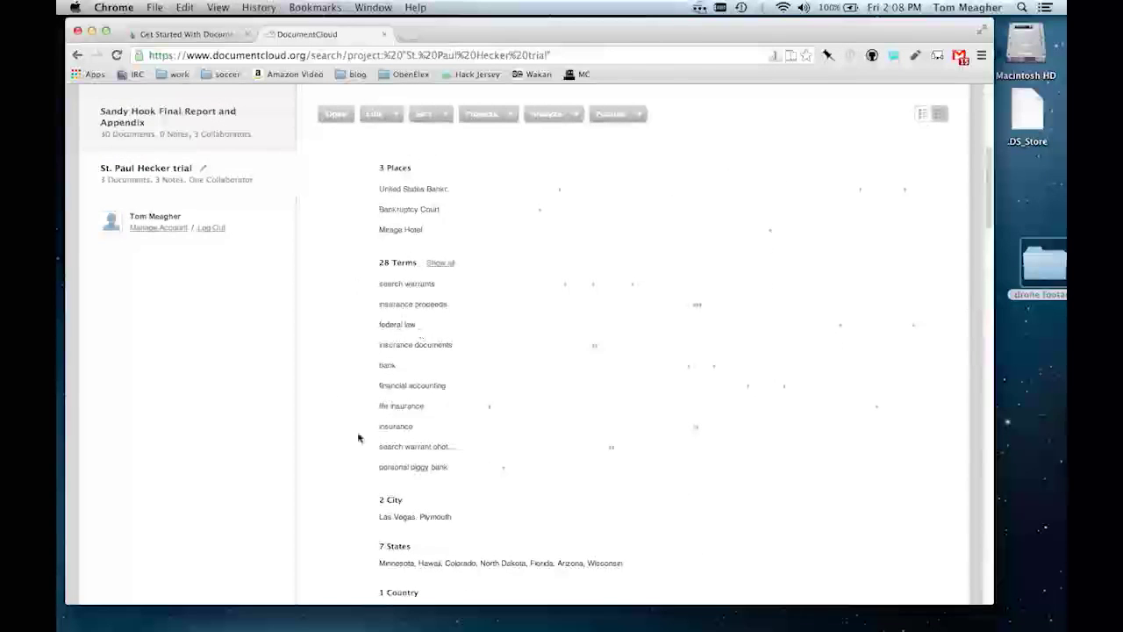
pyautogui.scroll(-2, 351, 361)
pyautogui.scroll(2, 352, 361)
pyautogui.scroll(-1, 351, 360)
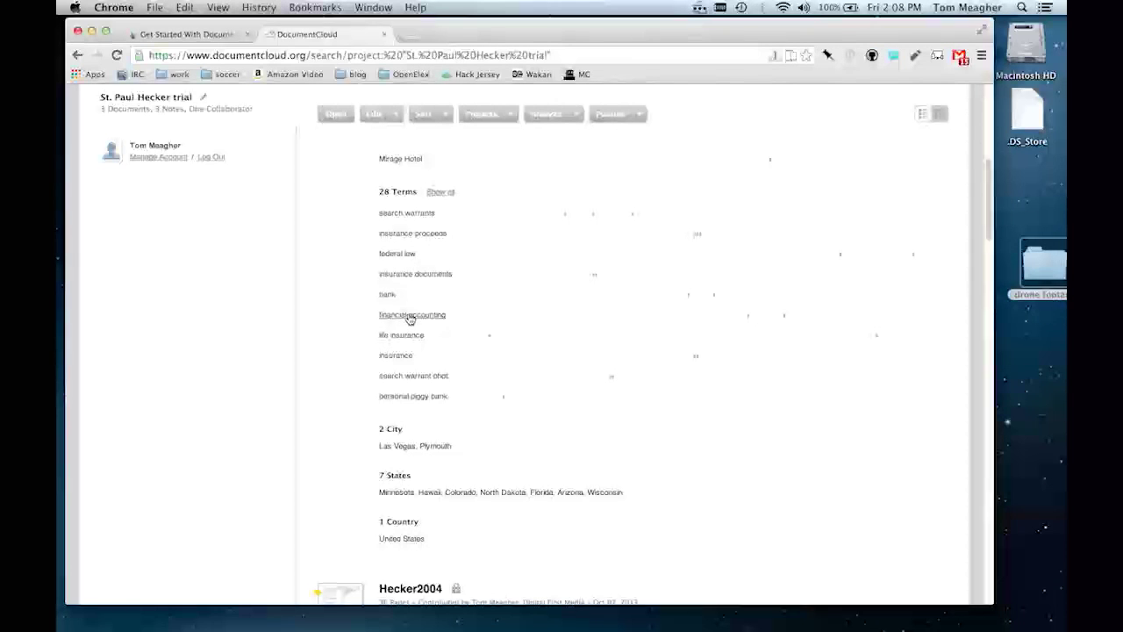
pyautogui.moveTo(505, 401)
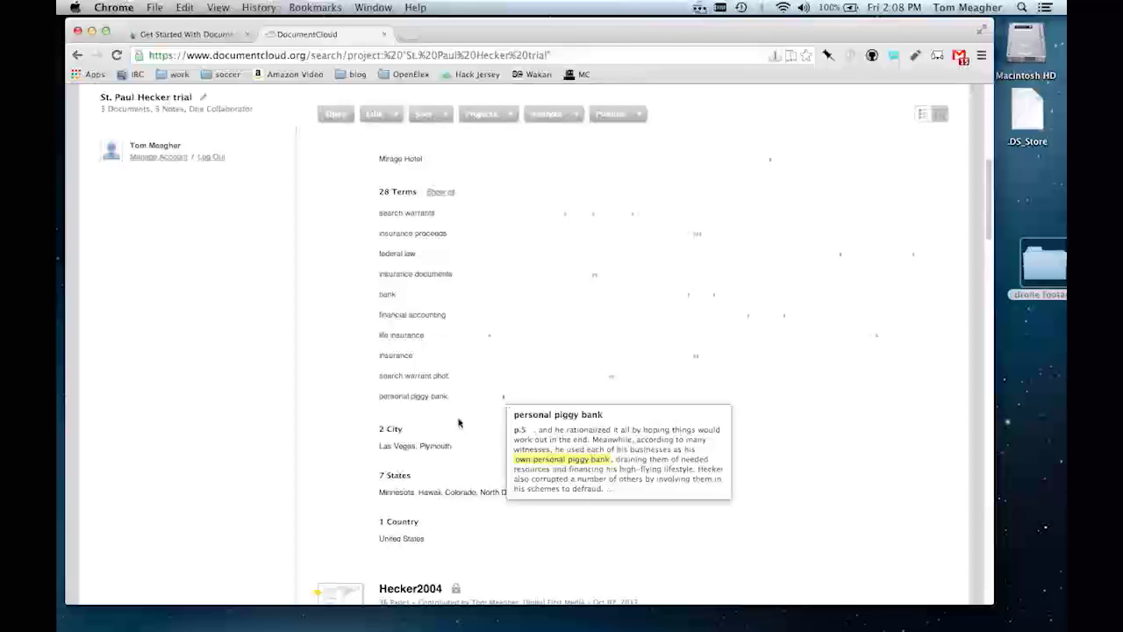
# - Review the entities listed for Hecker2004 and Hecker727, including people, organizations, places and contact details, and return to the start of the project
pyautogui.scroll(-5, 456, 421)
pyautogui.scroll(-6, 450, 427)
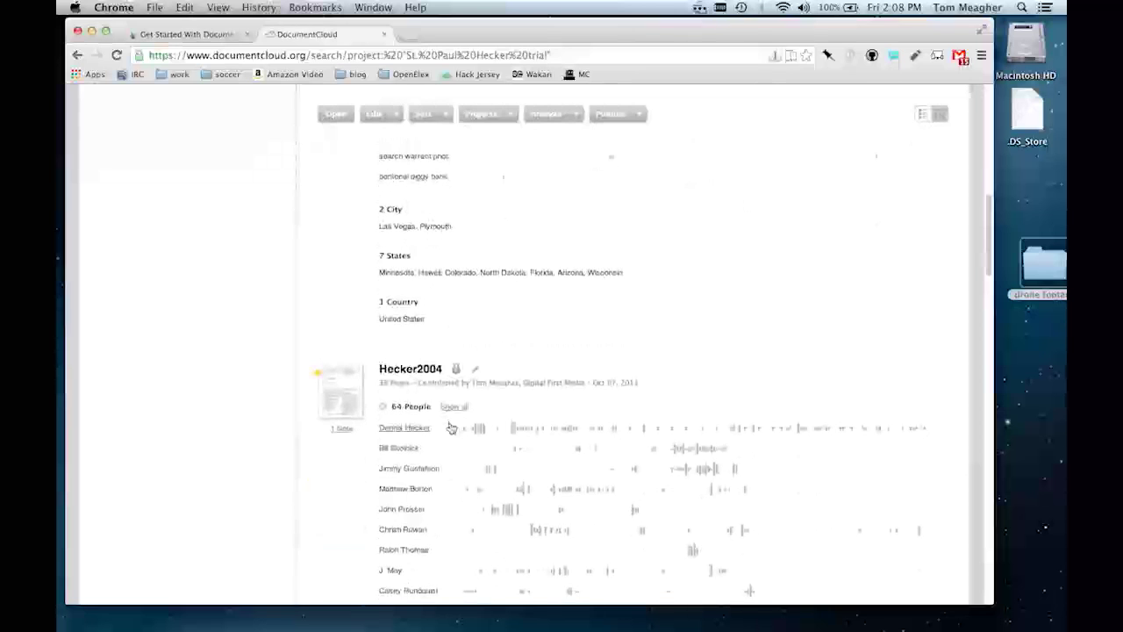
pyautogui.scroll(-1, 450, 427)
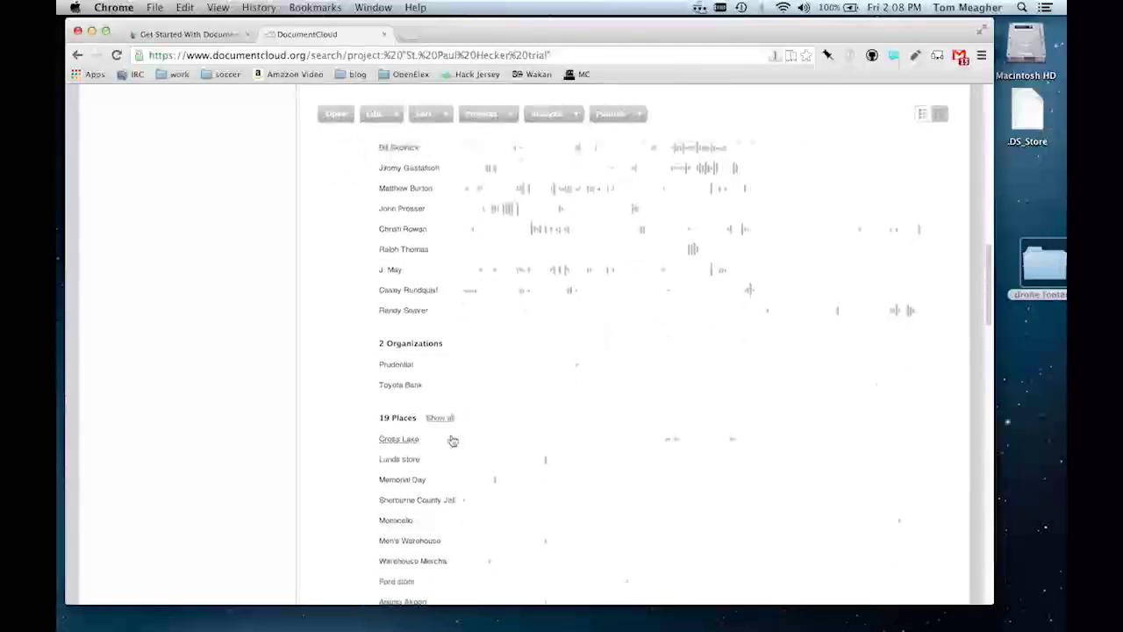
pyautogui.scroll(-3, 450, 430)
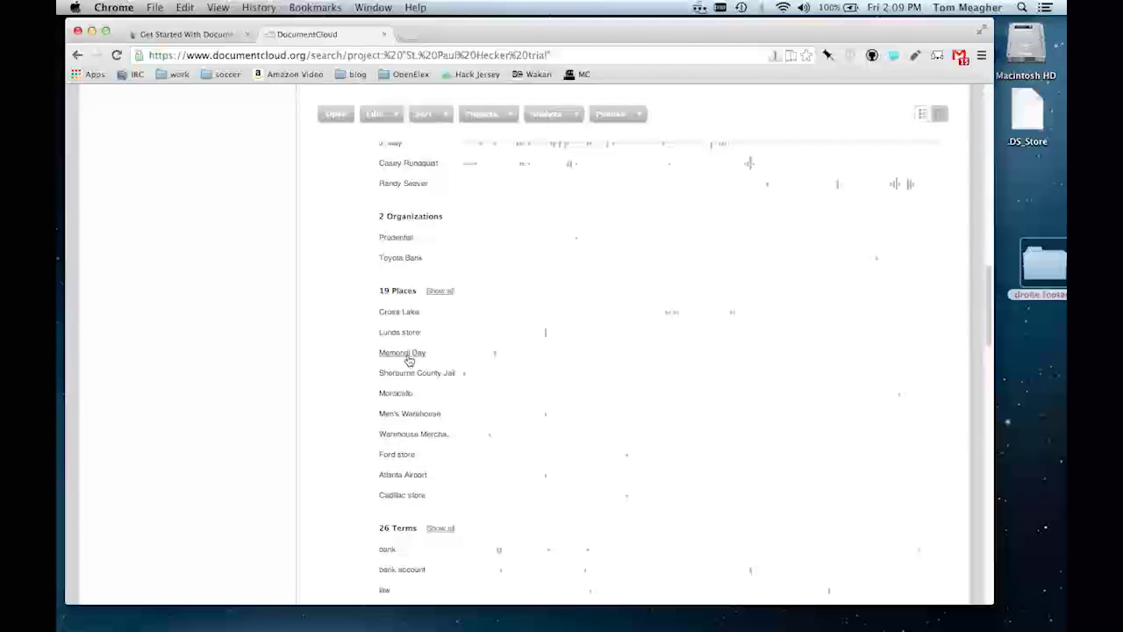
pyautogui.scroll(-4, 408, 360)
pyautogui.scroll(-8, 409, 359)
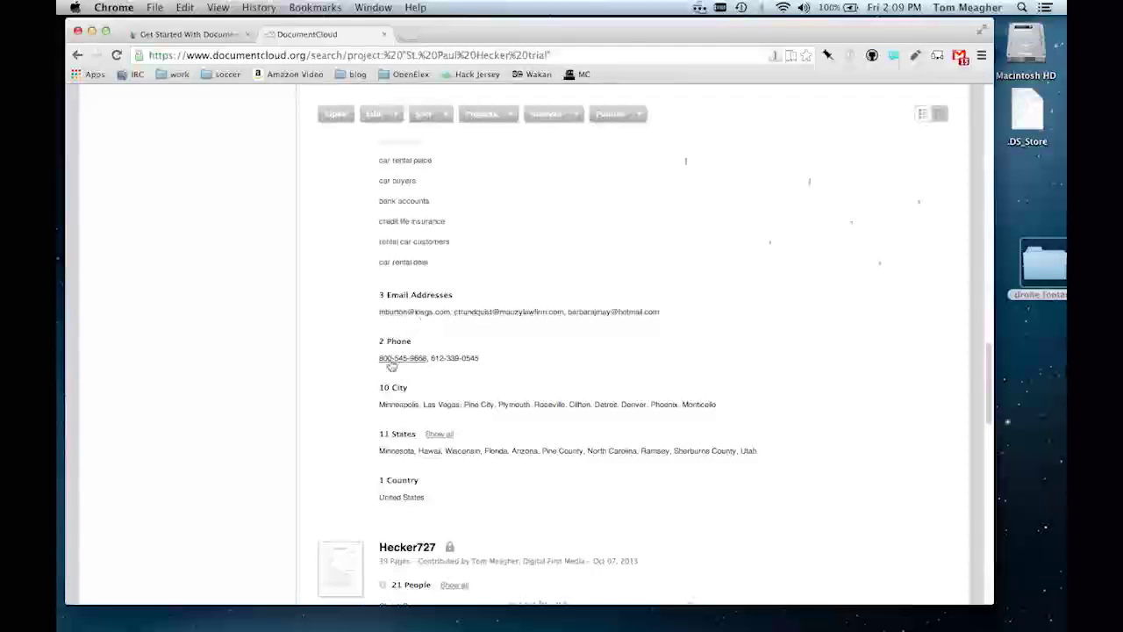
pyautogui.scroll(-7, 494, 478)
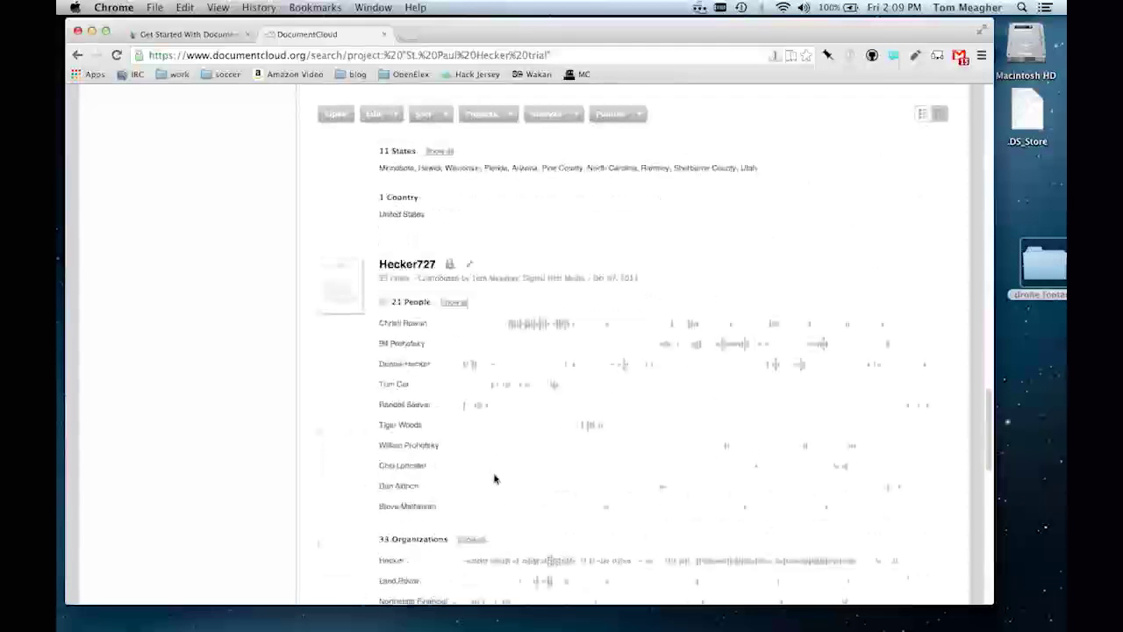
pyautogui.scroll(20, 494, 478)
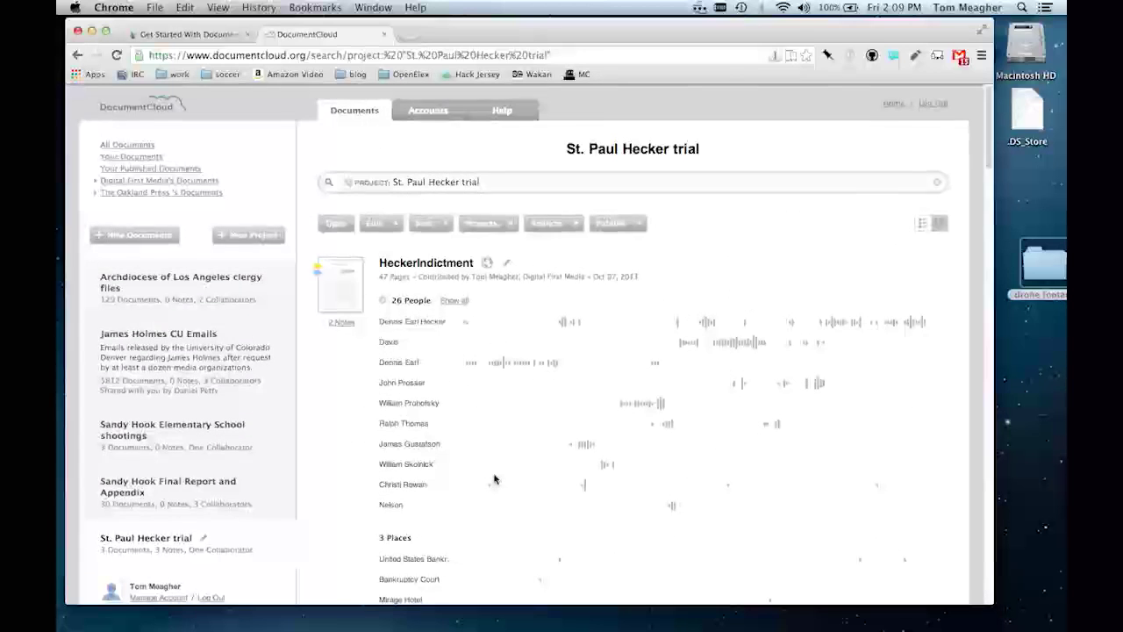
# - Display the timeline for the St. Paul Hecker trial documents and read the passages behind individual dates in each document
pyautogui.scroll(-1, 494, 478)
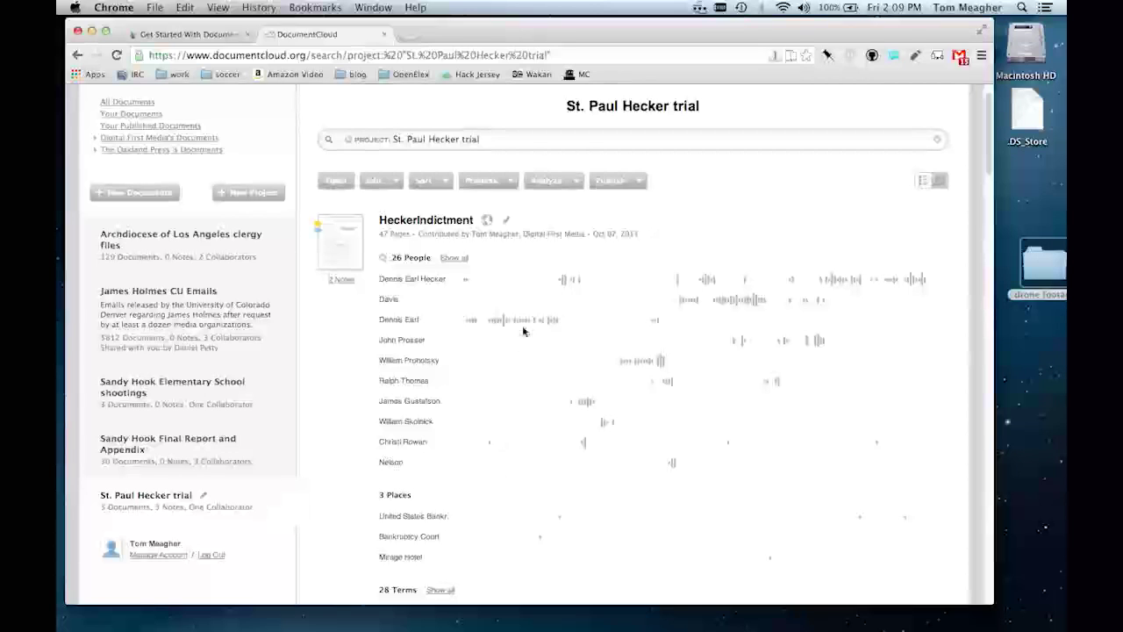
pyautogui.click(573, 186)
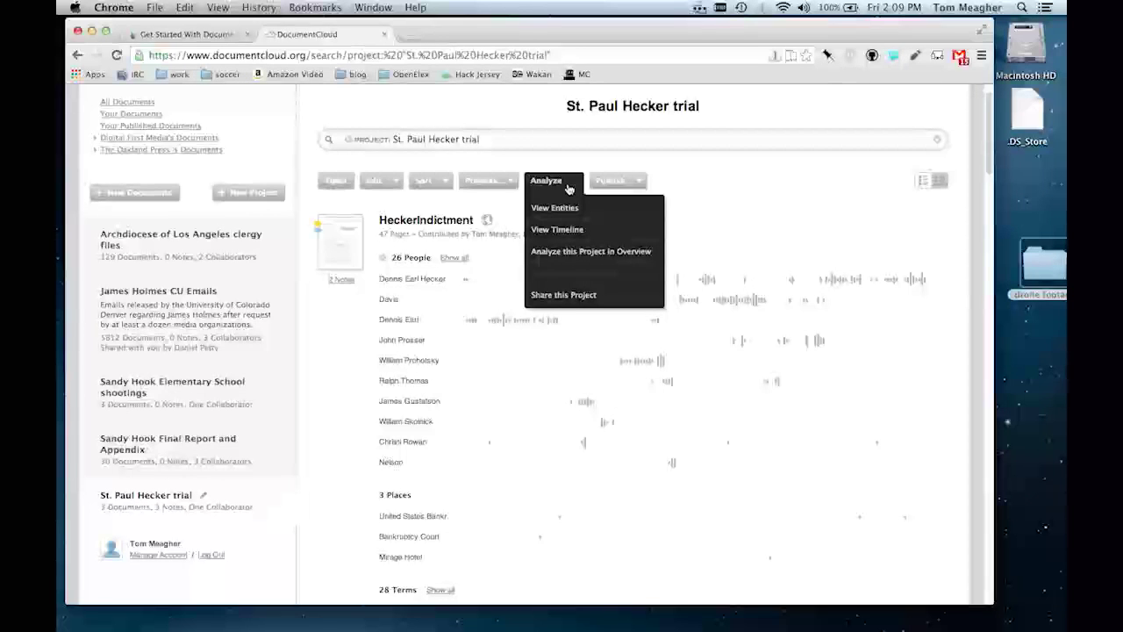
pyautogui.click(553, 230)
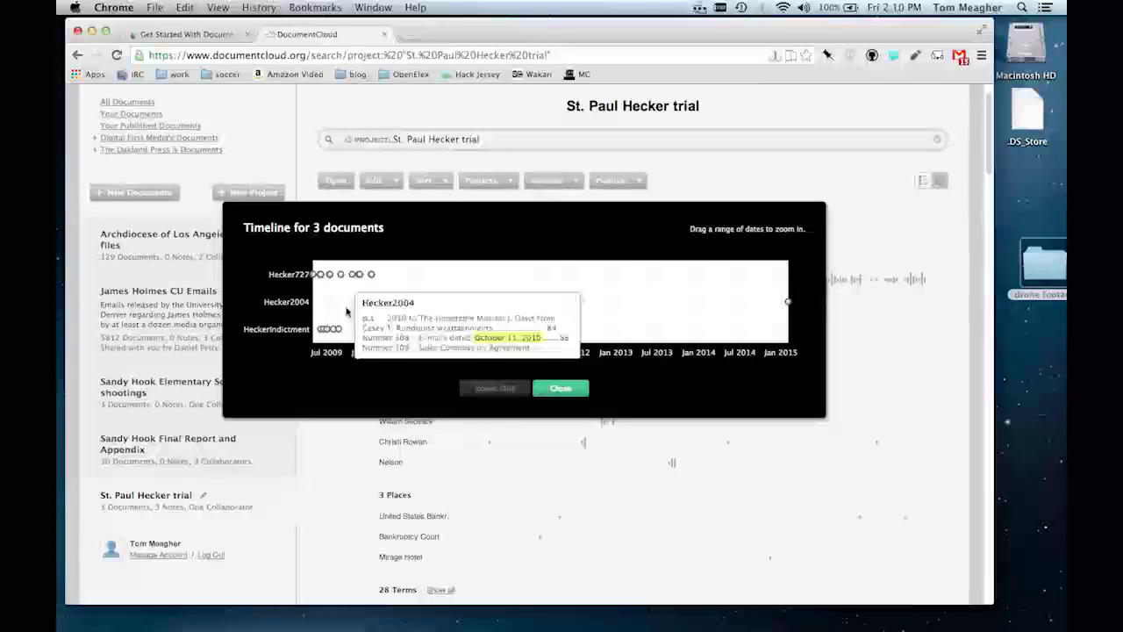
pyautogui.moveTo(333, 394)
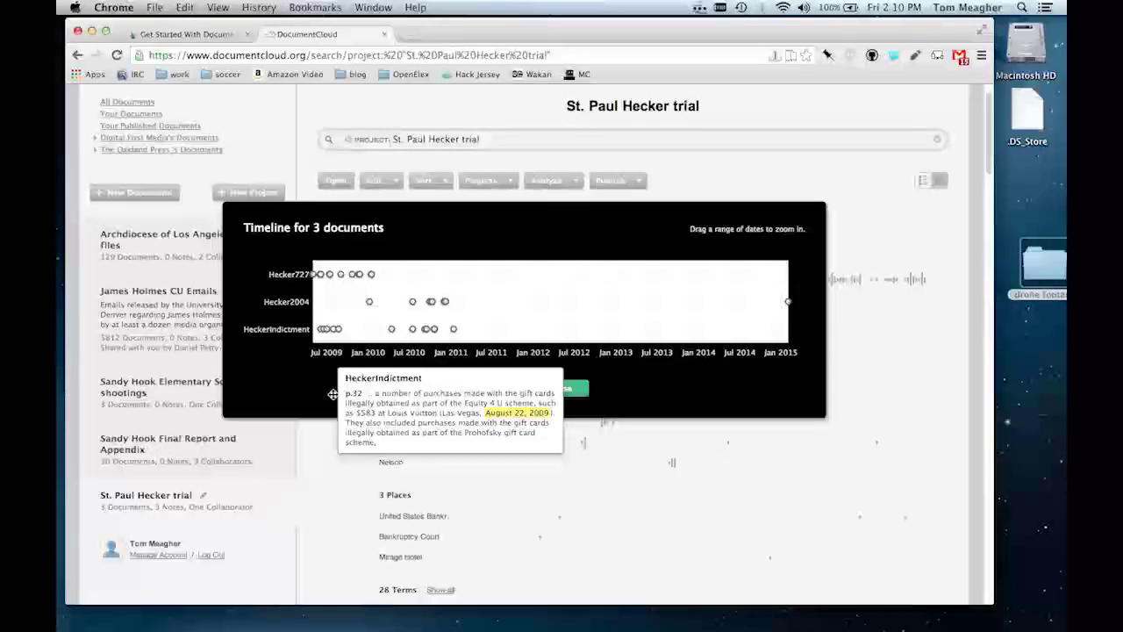
pyautogui.moveTo(329, 277)
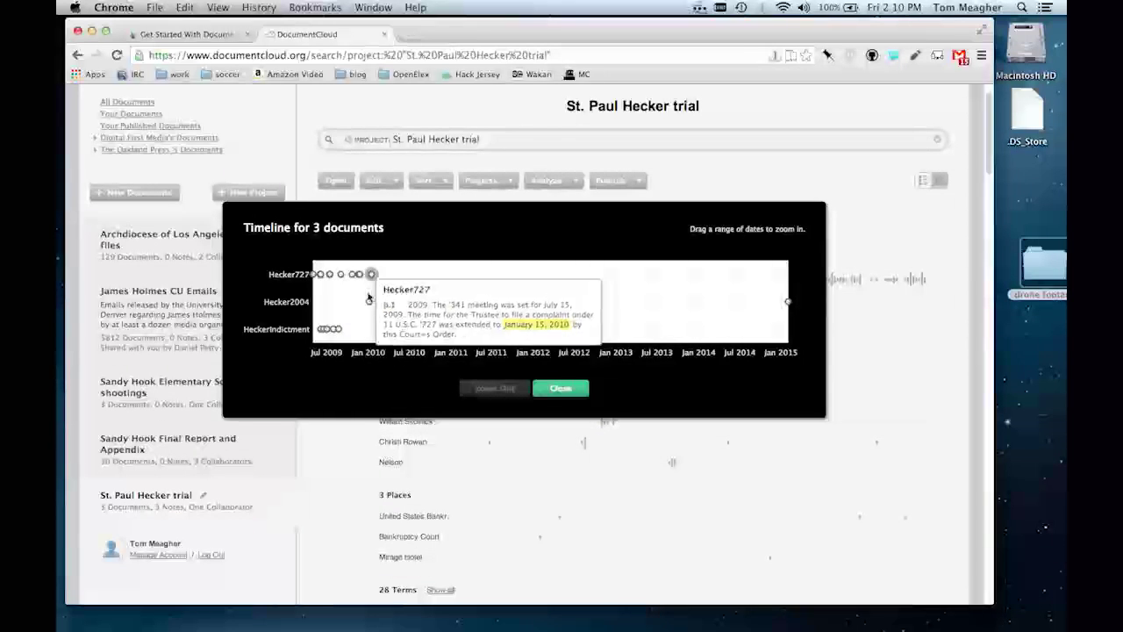
pyautogui.moveTo(369, 303)
pyautogui.moveTo(428, 303)
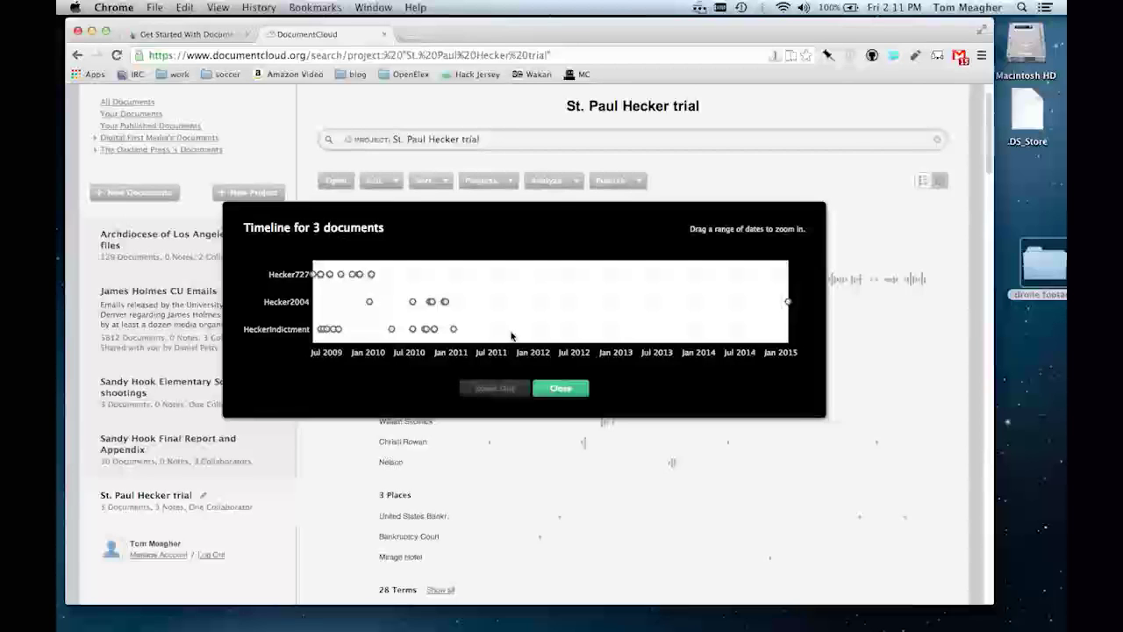
# - Open HeckerIndictment at its September 7, 2010 timeline mention, read the surrounding text, and return to the timeline
pyautogui.moveTo(412, 329)
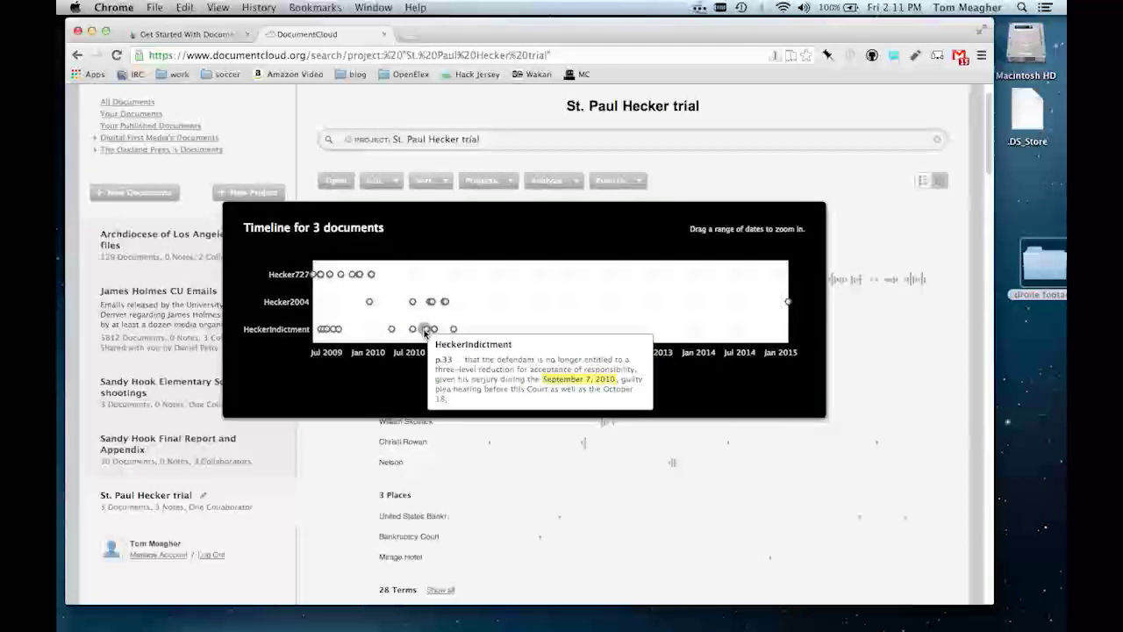
pyautogui.click(425, 330)
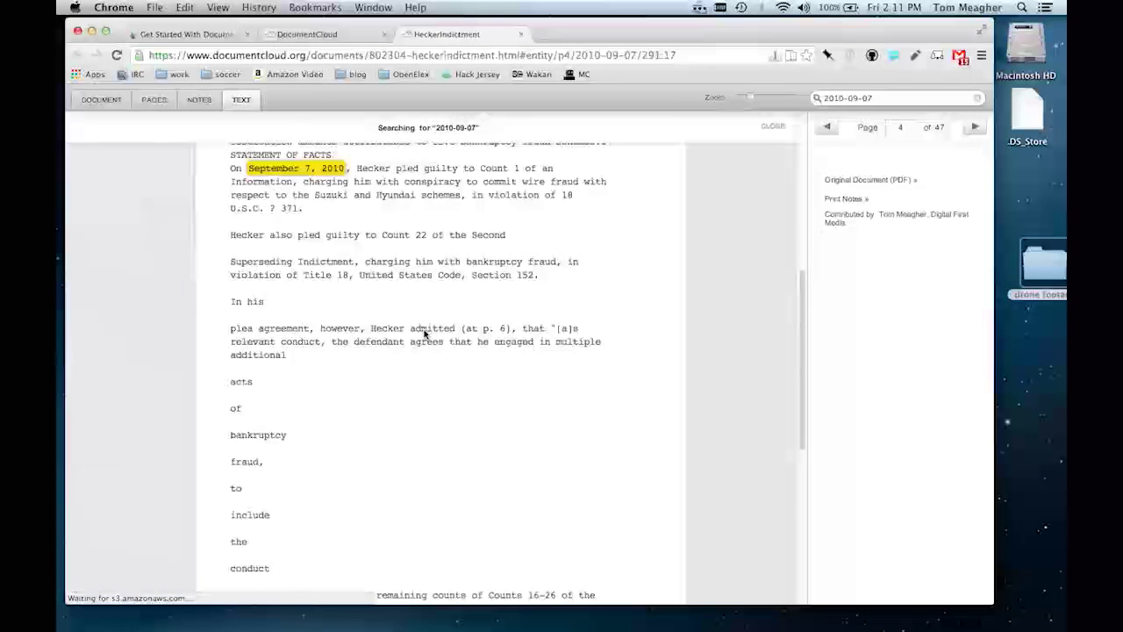
pyautogui.scroll(5, 425, 330)
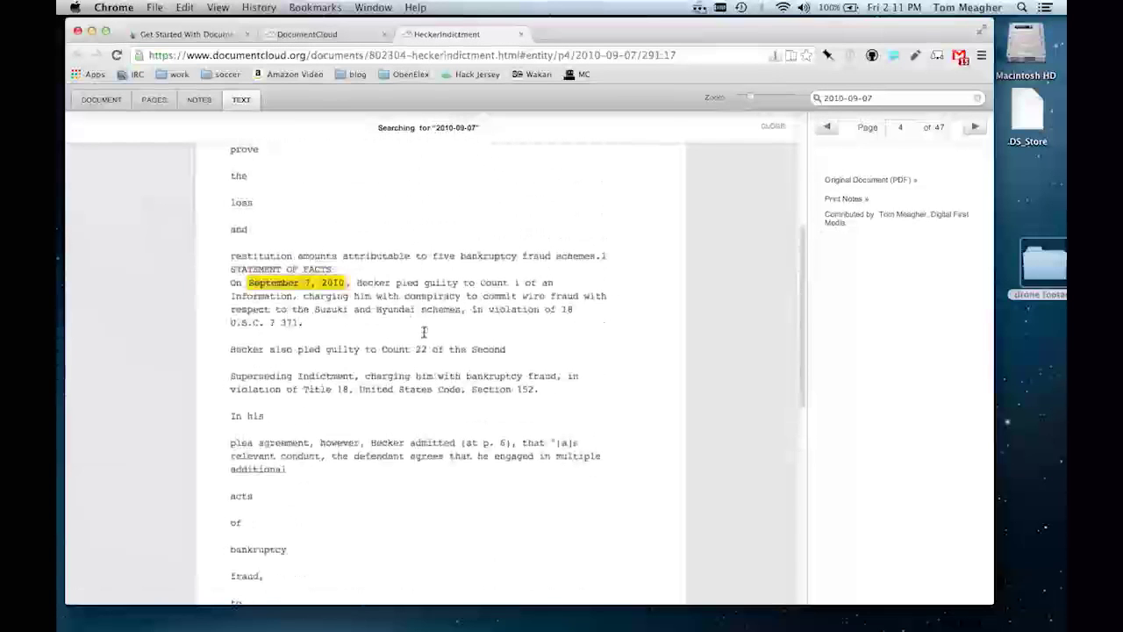
pyautogui.scroll(-2, 425, 331)
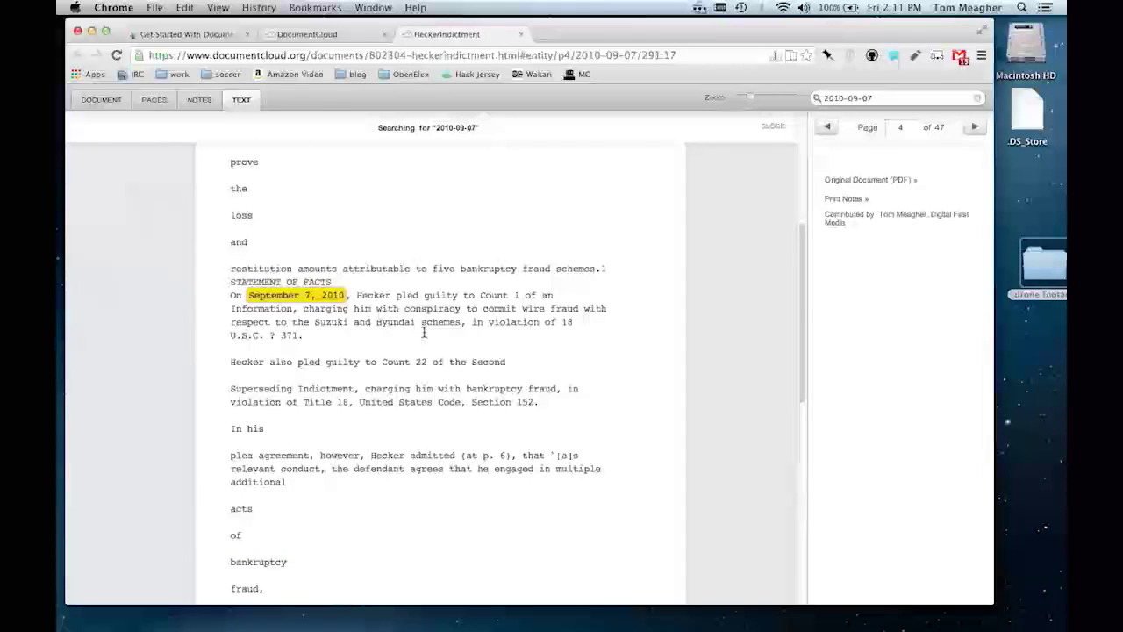
pyautogui.click(301, 35)
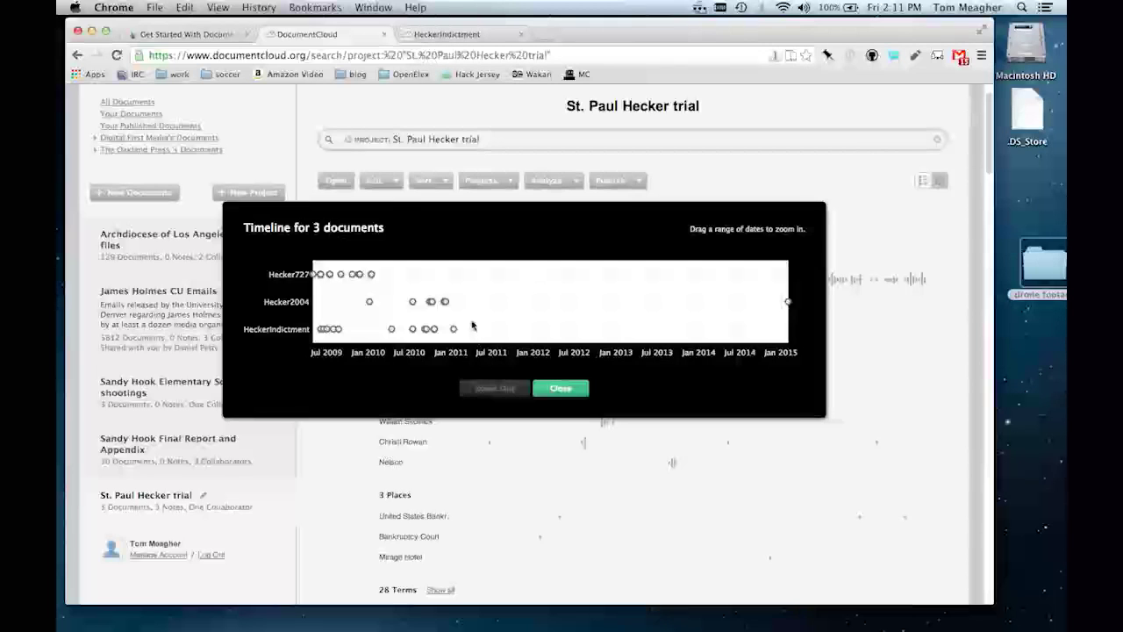
pyautogui.moveTo(469, 316); pyautogui.dragTo(299, 290)
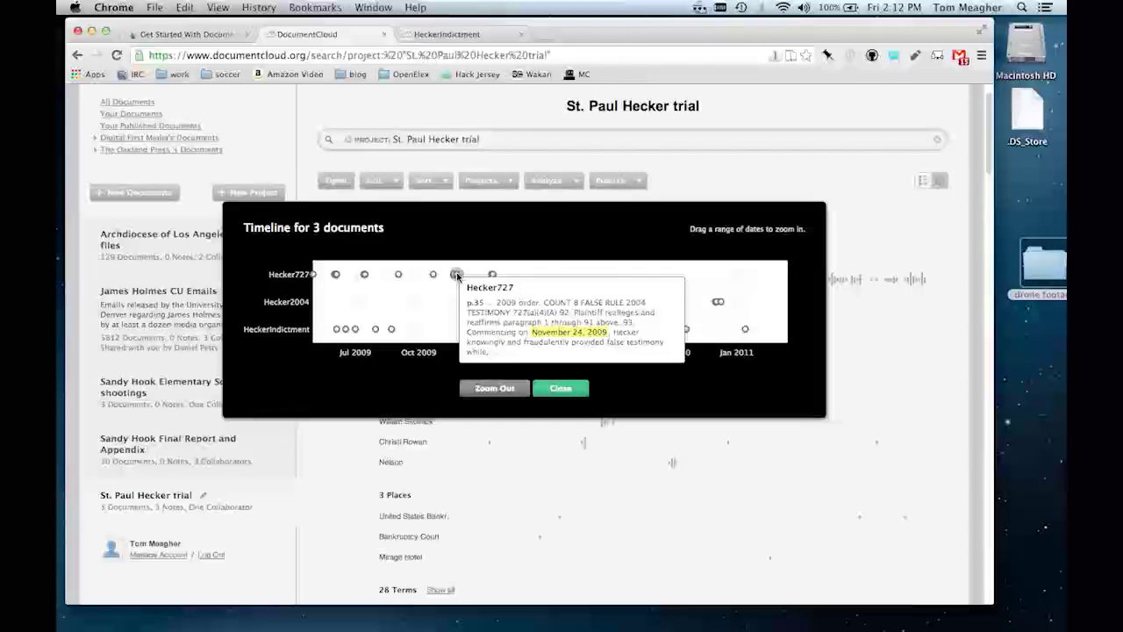
pyautogui.moveTo(486, 302)
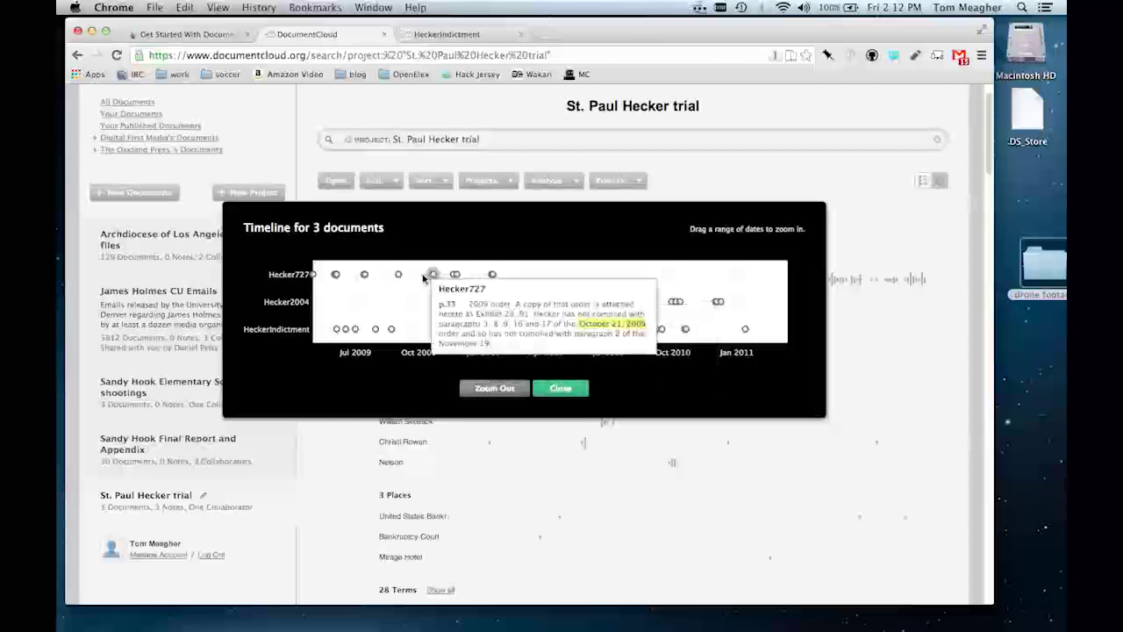
pyautogui.click(497, 393)
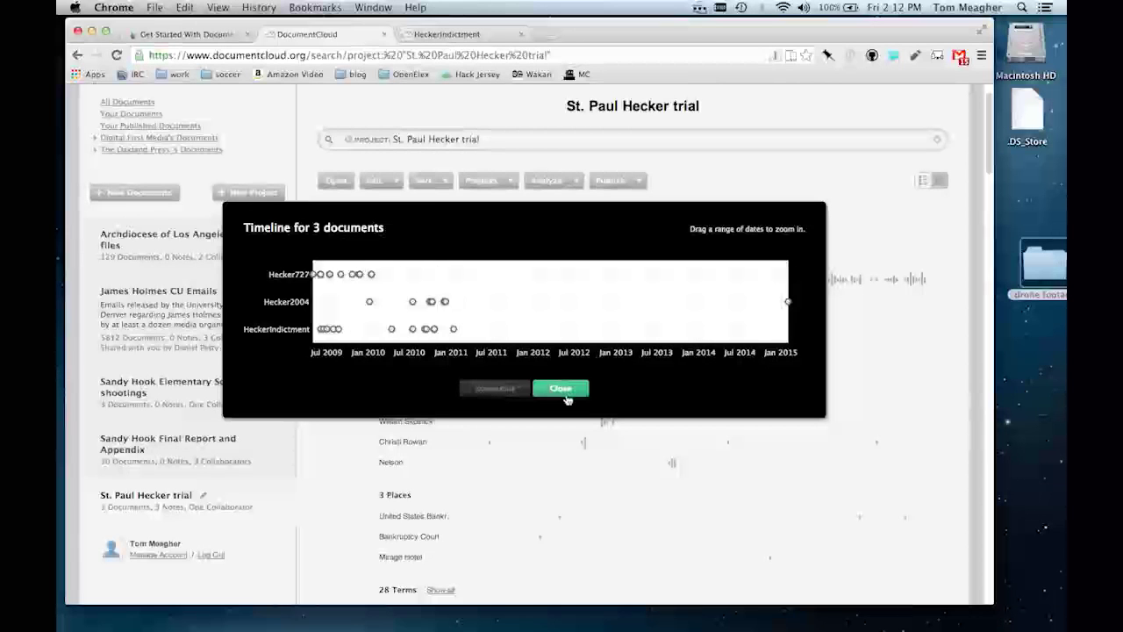
pyautogui.click(569, 390)
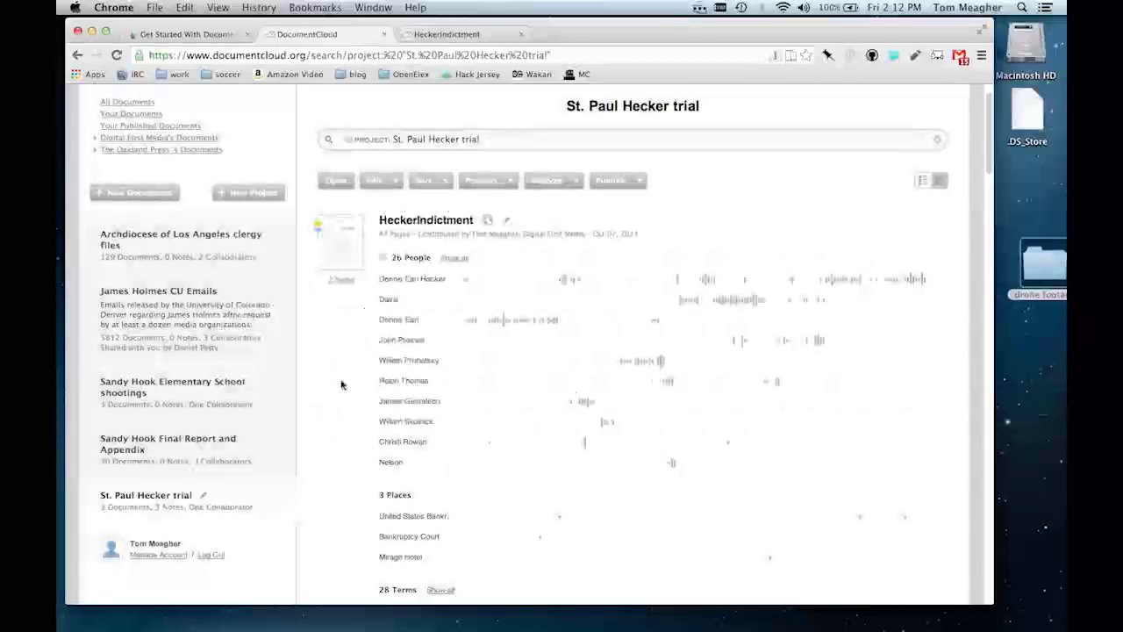
# - Open the HeckerIndictment document from the project, look over its first page and highlighted notes, and return to the project
pyautogui.scroll(-3, 343, 384)
pyautogui.click(345, 194)
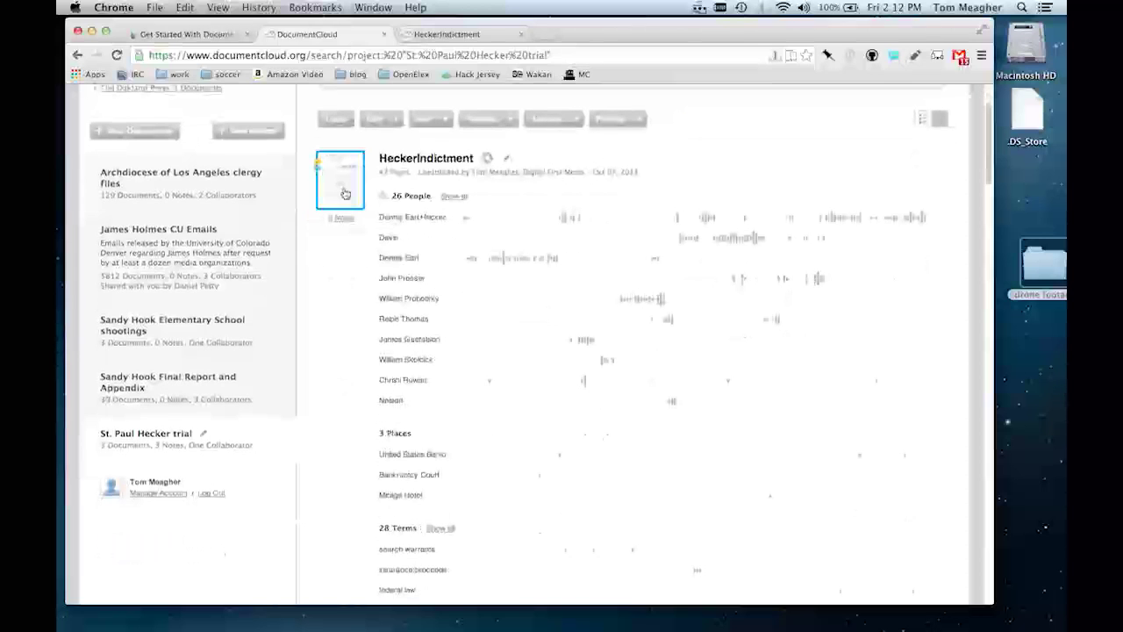
pyautogui.click(345, 194)
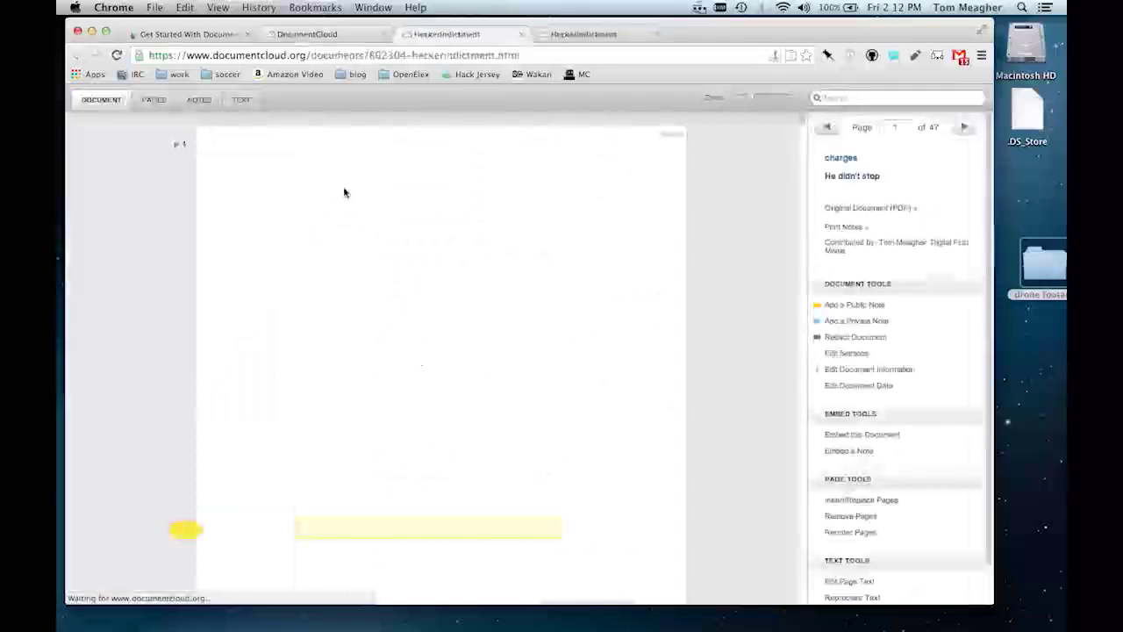
pyautogui.scroll(-4, 577, 391)
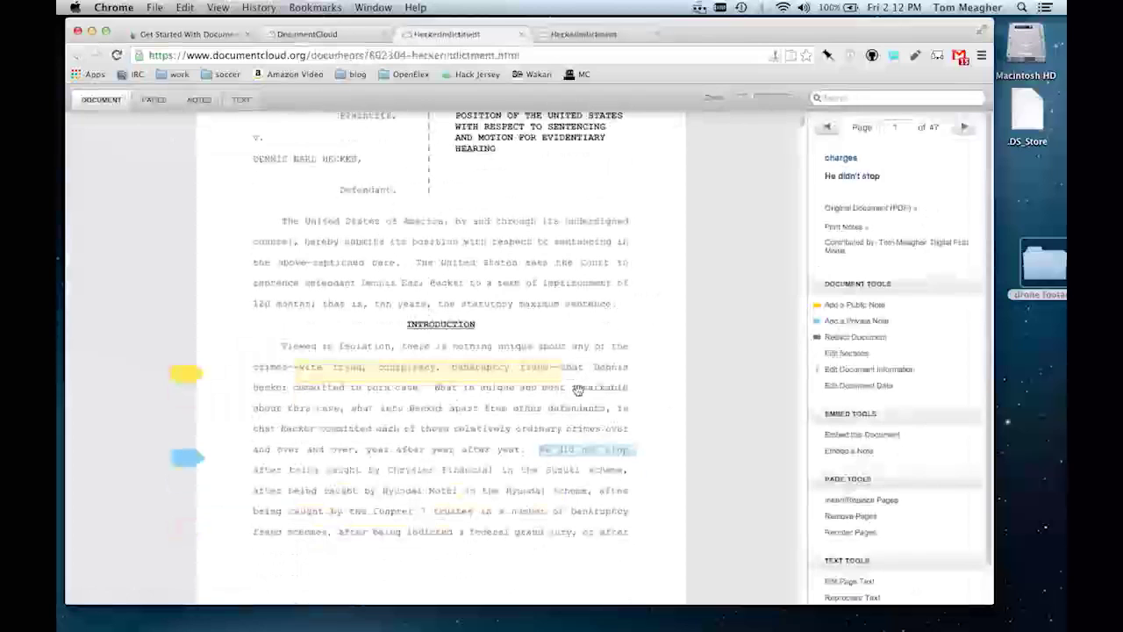
pyautogui.scroll(4, 681, 346)
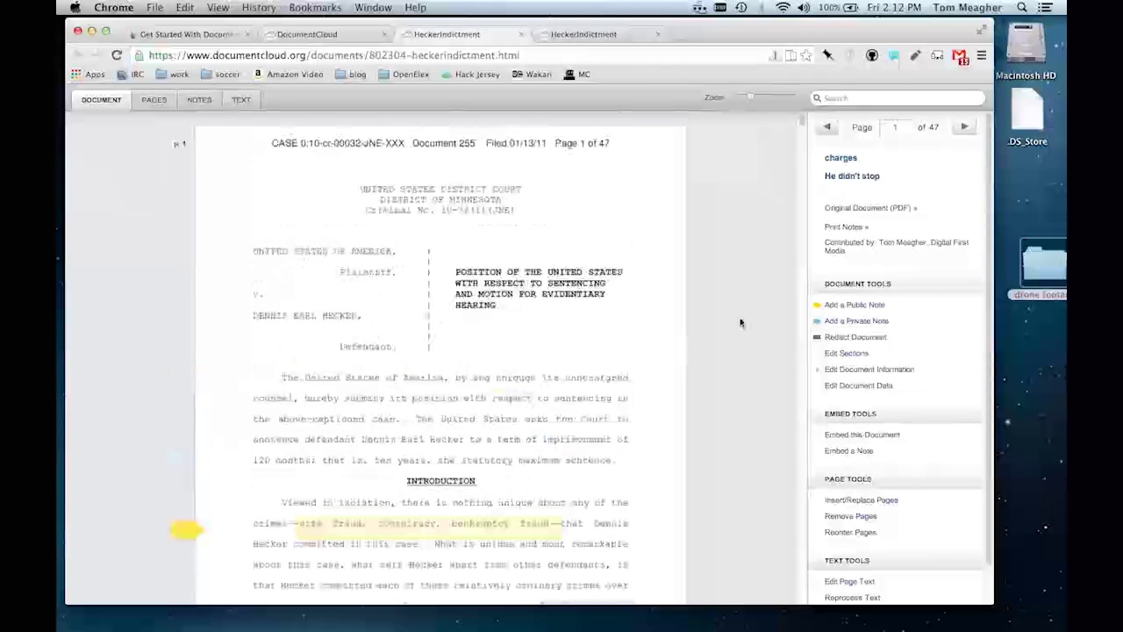
pyautogui.scroll(-1, 740, 322)
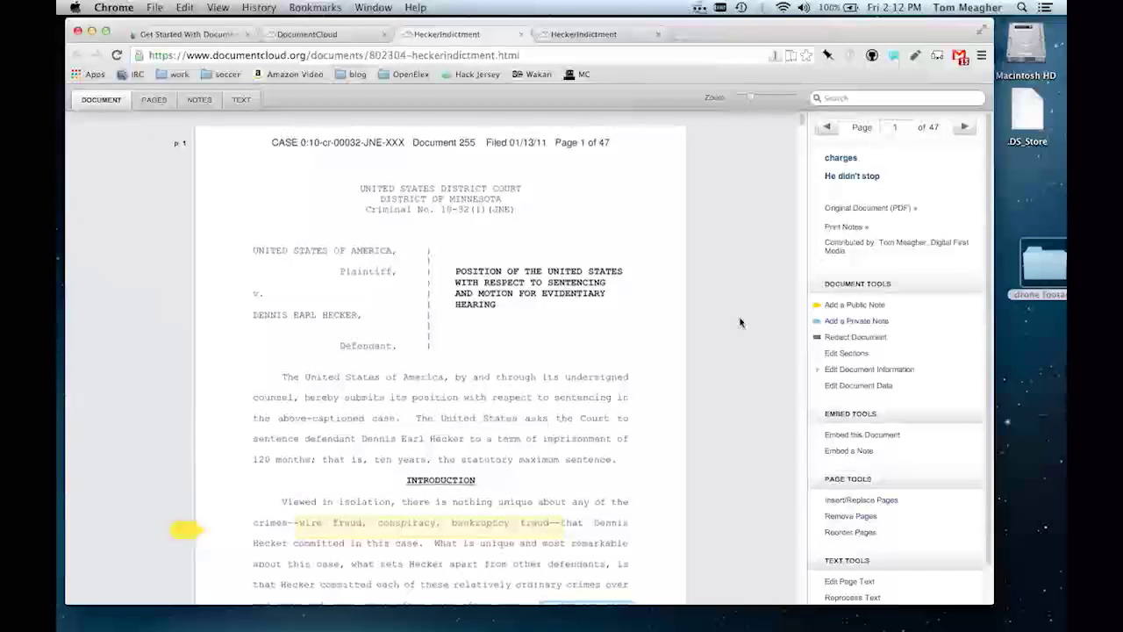
pyautogui.scroll(-4, 740, 322)
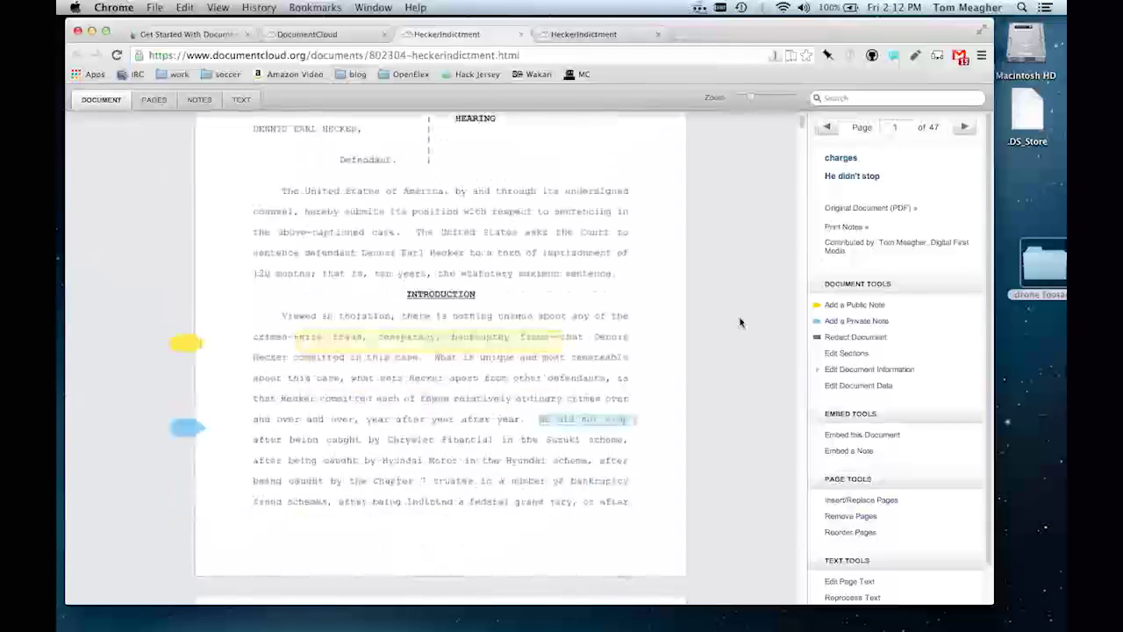
pyautogui.scroll(-1, 740, 321)
pyautogui.scroll(5, 740, 322)
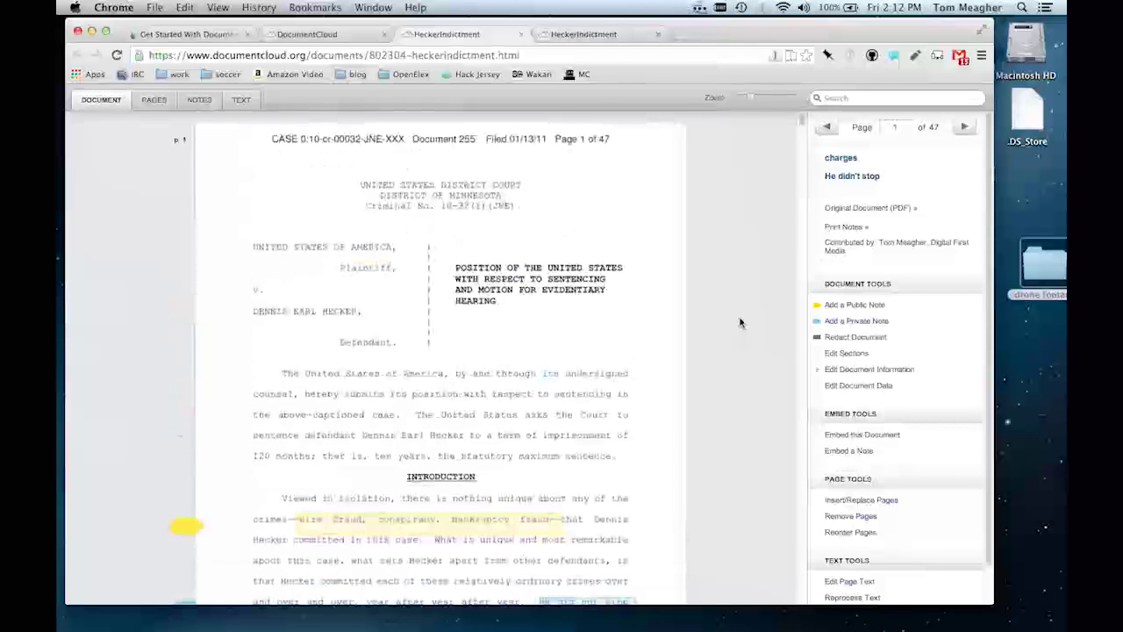
pyautogui.click(345, 38)
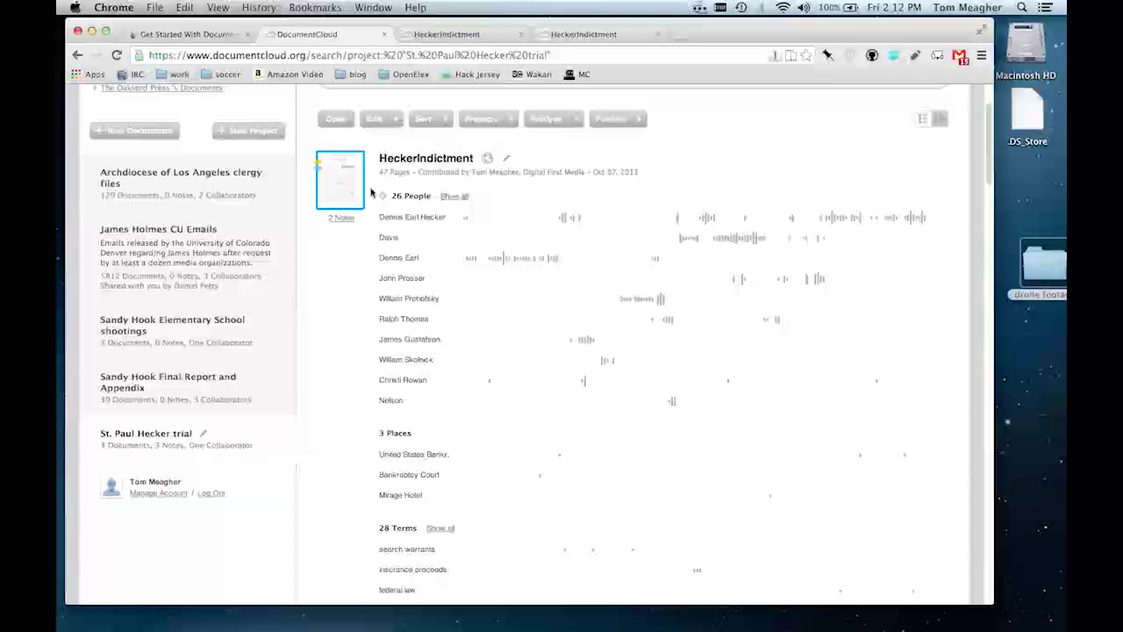
# - Look through the Hecker2004 entities again, from people and terms down to cities, states and country
pyautogui.scroll(-10, 337, 191)
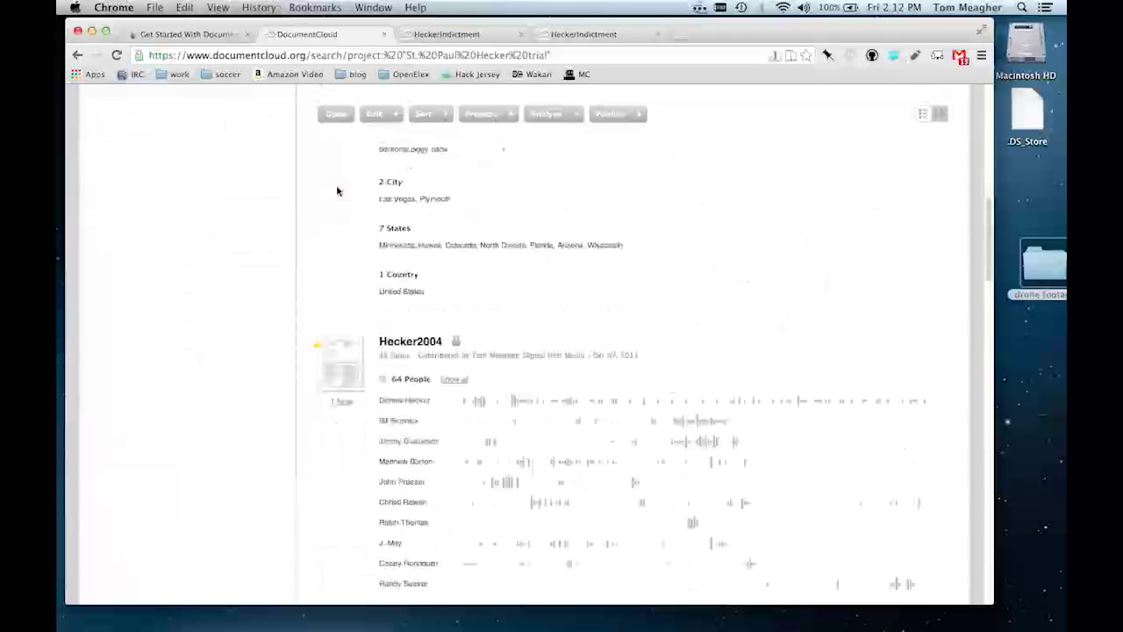
pyautogui.scroll(-2, 325, 281)
pyautogui.scroll(-2, 330, 296)
pyautogui.scroll(3, 330, 297)
pyautogui.scroll(-3, 332, 303)
pyautogui.scroll(8, 330, 306)
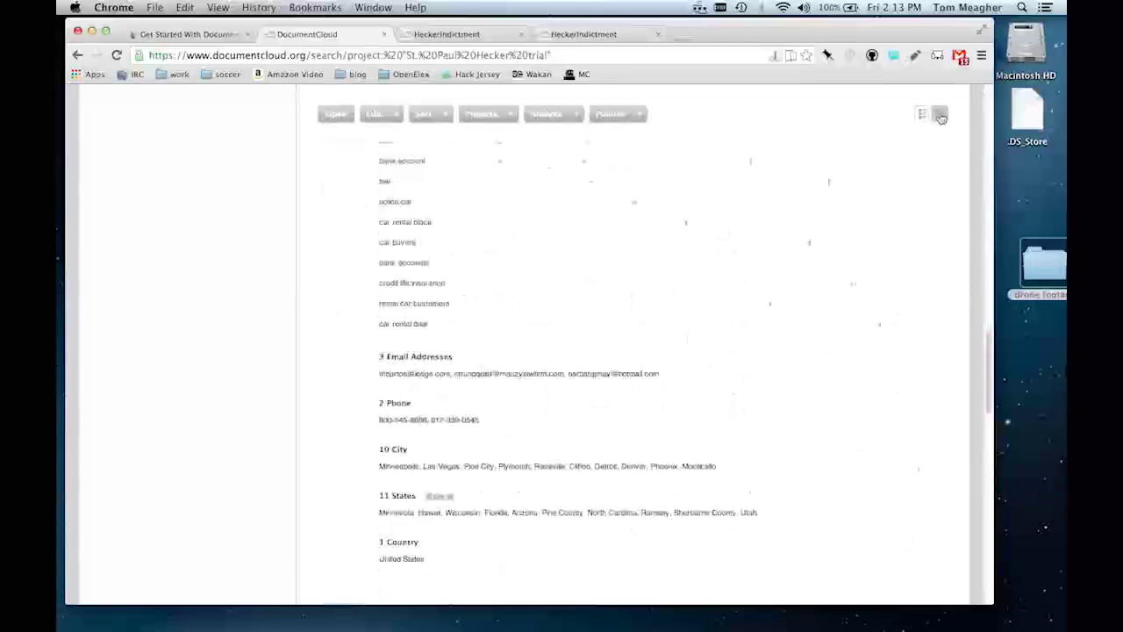
# - Close the entity view, switch to the open HeckerIndictment document, and bring the highlighted notes on its first page into view
pyautogui.click(940, 116)
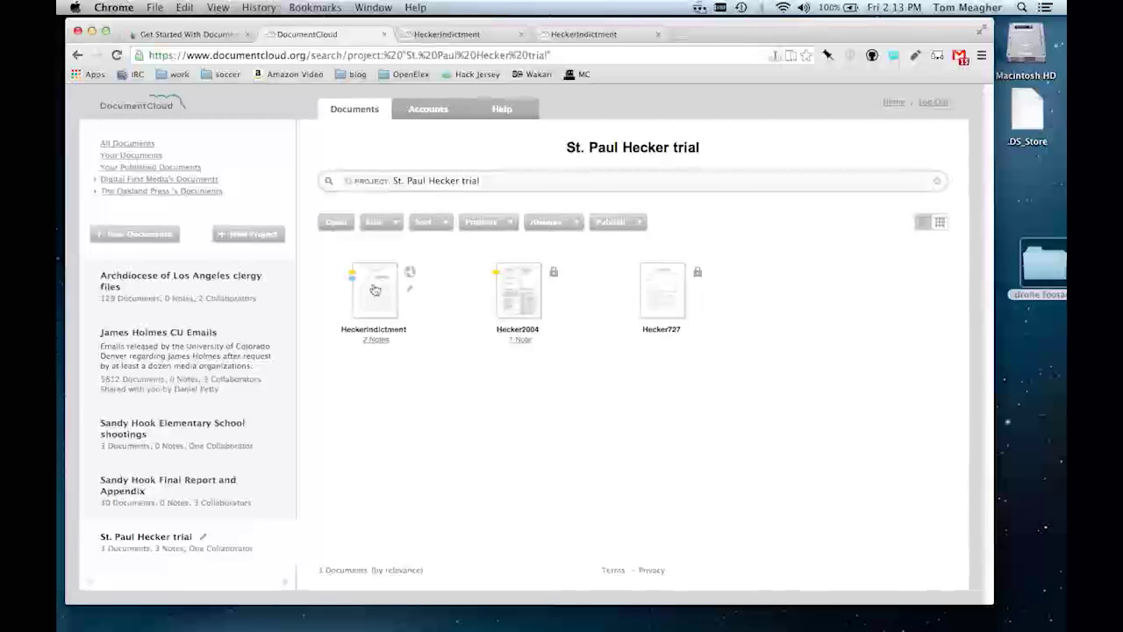
pyautogui.click(463, 36)
pyautogui.scroll(-5, 457, 442)
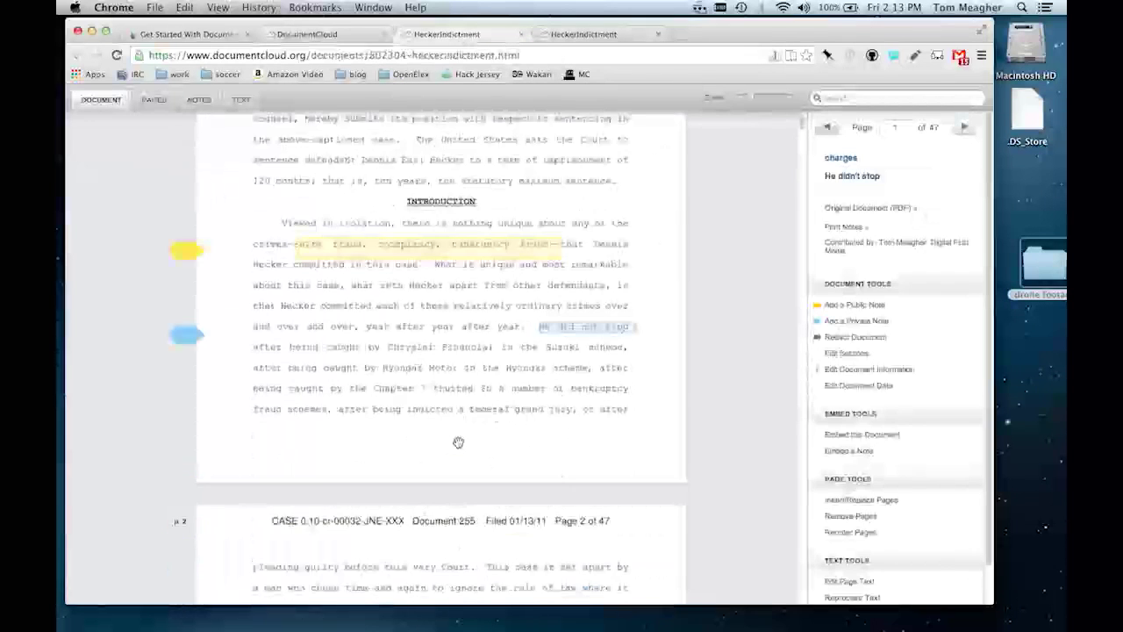
# - Expand the public charges note, link directly to it, and open its editing form before cancelling the edit
pyautogui.click(340, 250)
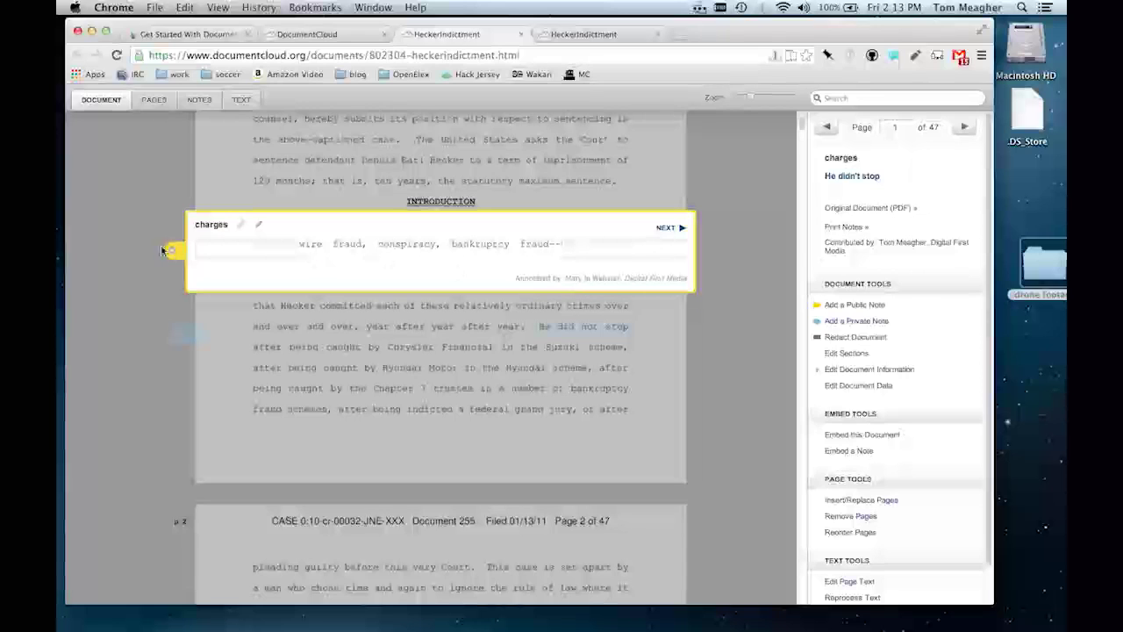
pyautogui.click(243, 228)
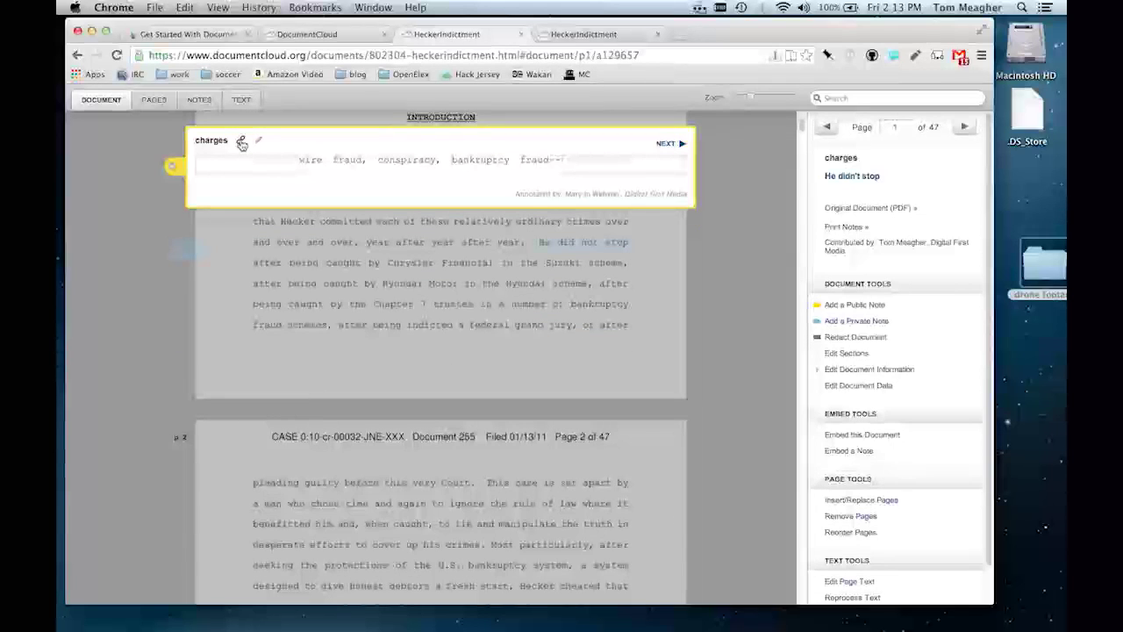
pyautogui.click(257, 142)
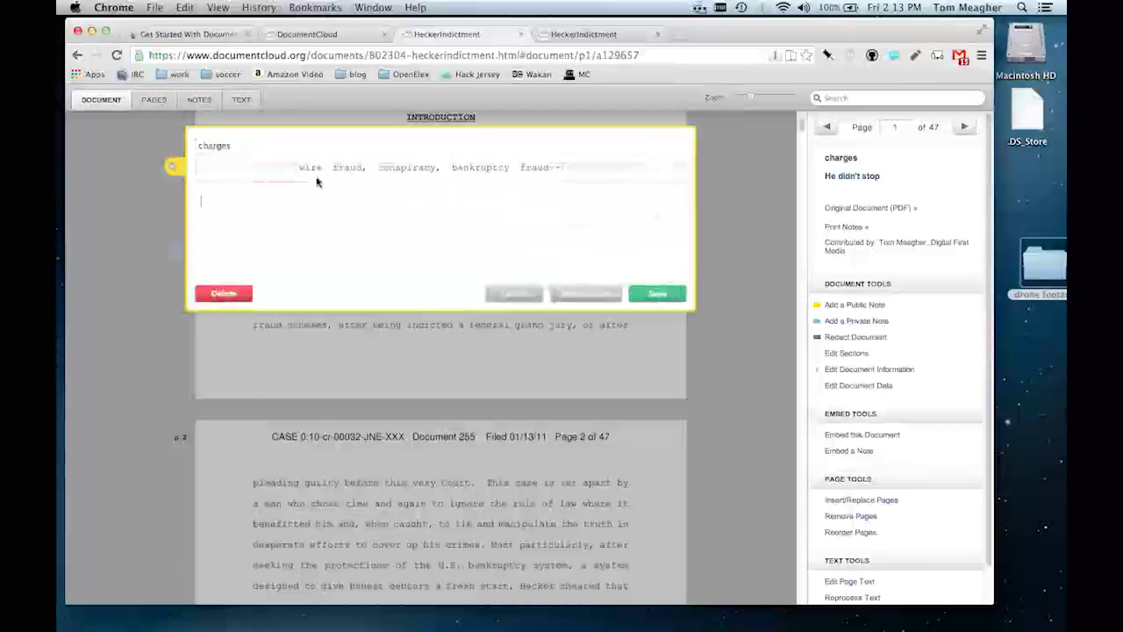
pyautogui.click(513, 295)
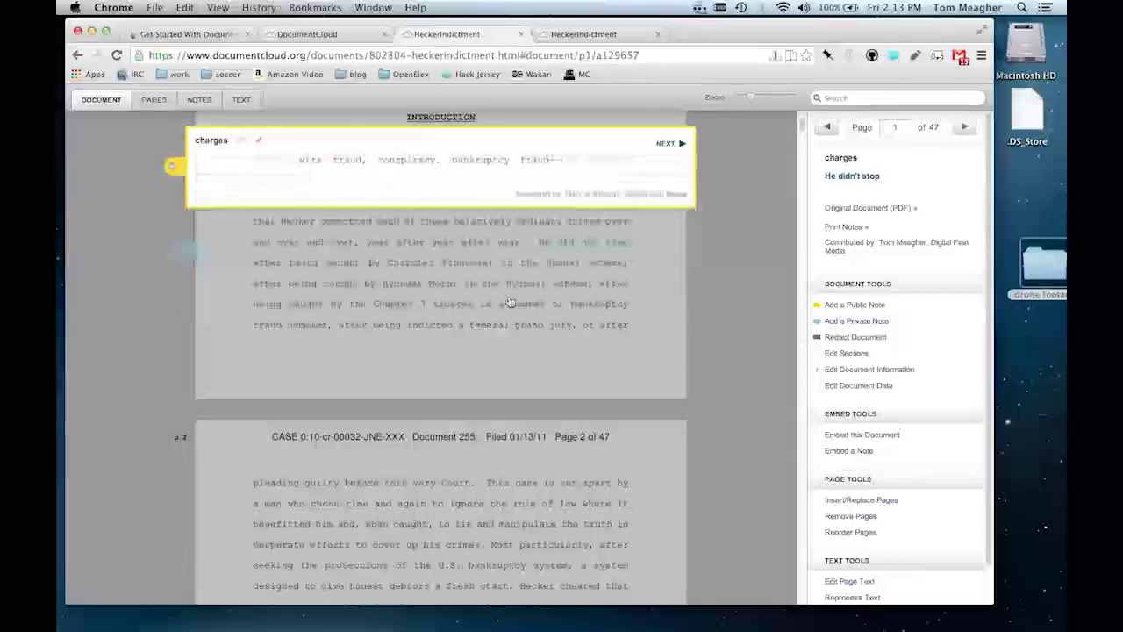
# - Open the embed options for a note, check the choice of notes with charges selected, and close the dialog
pyautogui.click(835, 451)
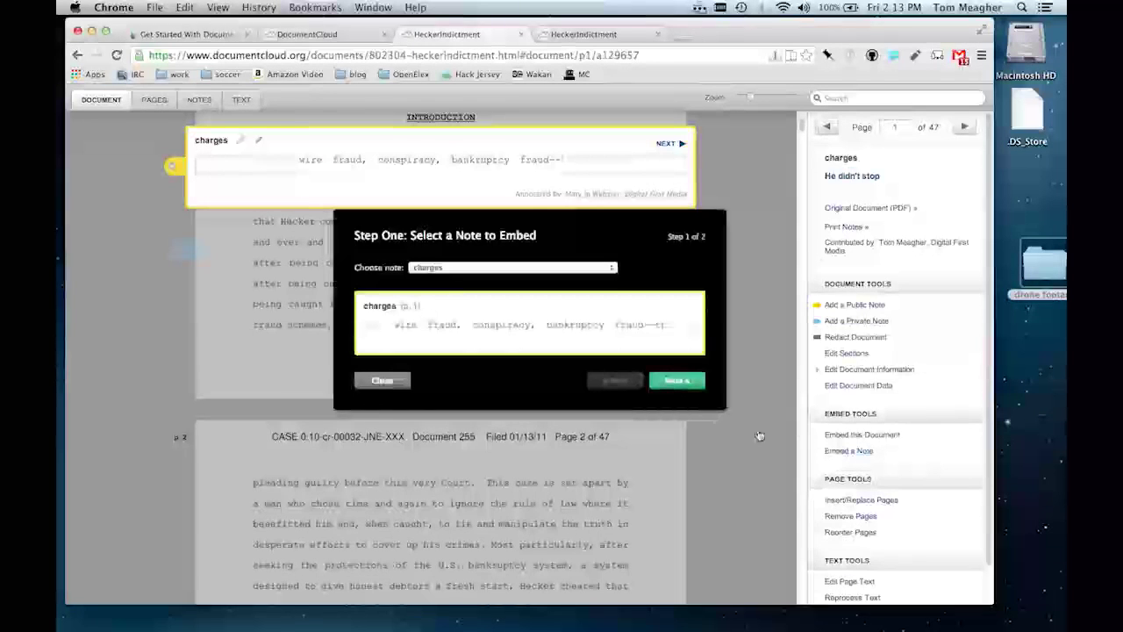
pyautogui.click(450, 268)
pyautogui.click(525, 372)
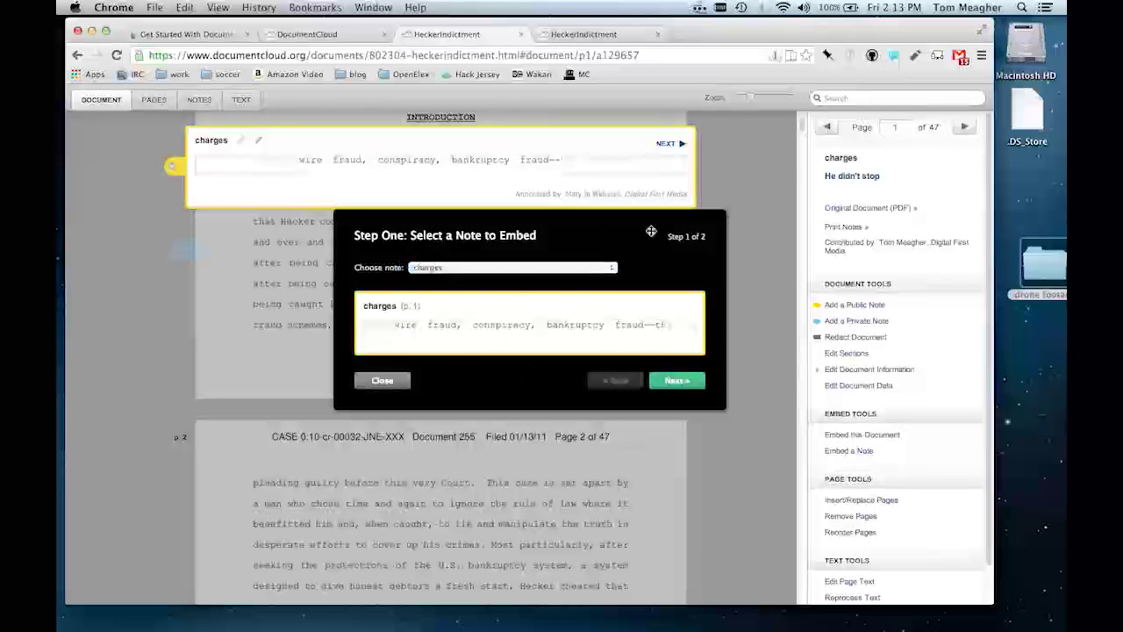
pyautogui.click(382, 382)
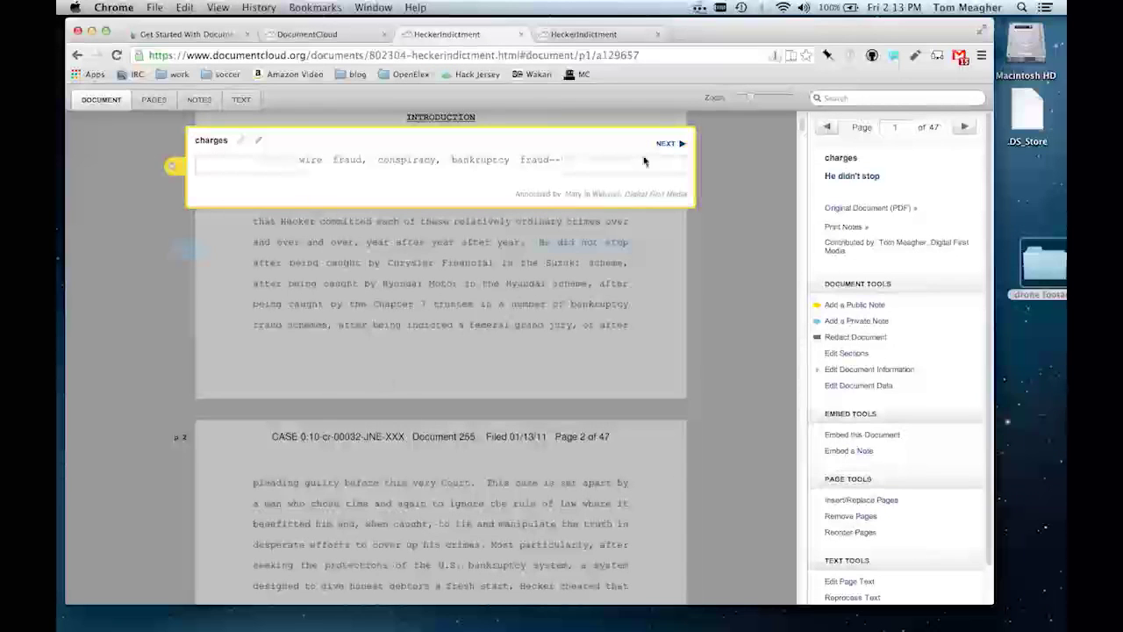
# - Expand the private note "He didn't stop", read through its comment, and collapse it
pyautogui.click(398, 266)
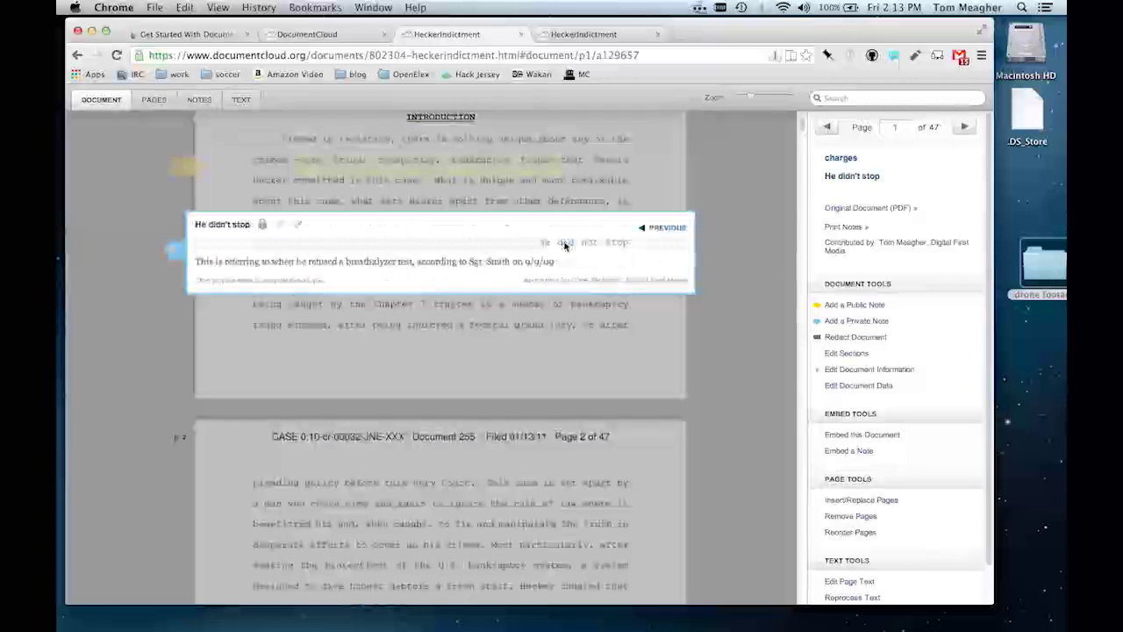
pyautogui.click(560, 246)
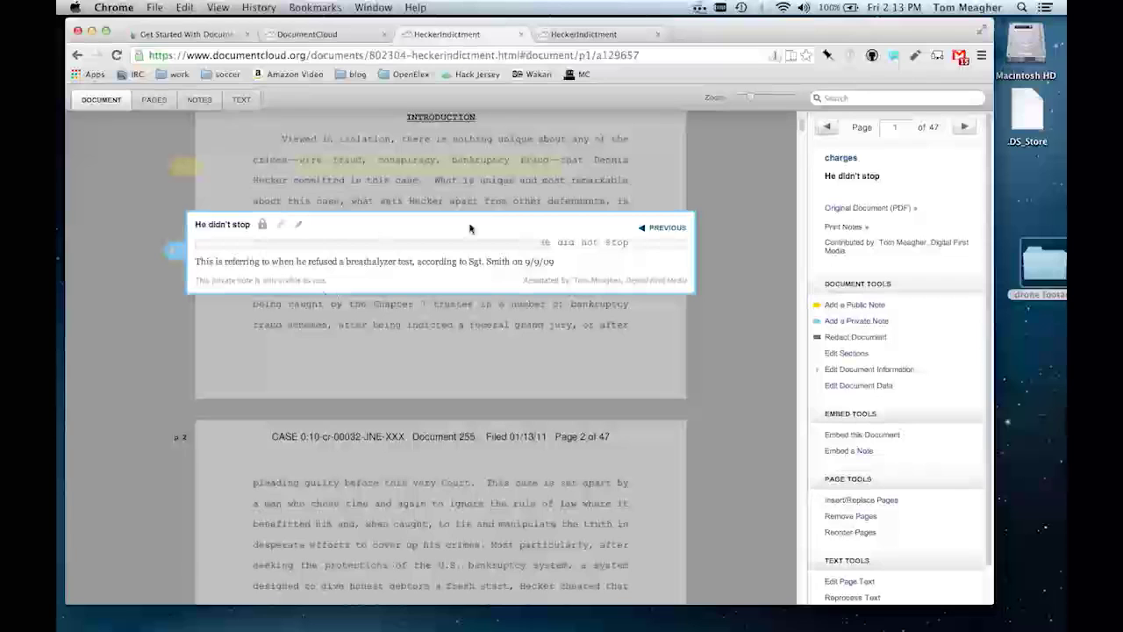
pyautogui.moveTo(197, 261); pyautogui.dragTo(557, 261)
pyautogui.click(451, 262)
pyautogui.click(516, 261)
pyautogui.click(557, 261)
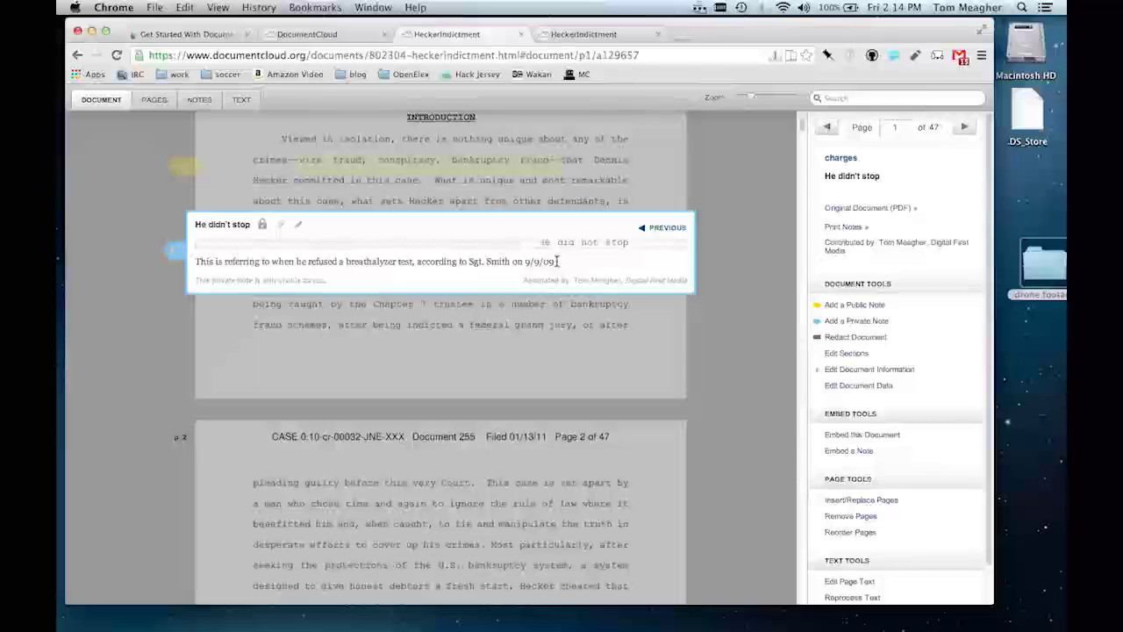
pyautogui.click(174, 255)
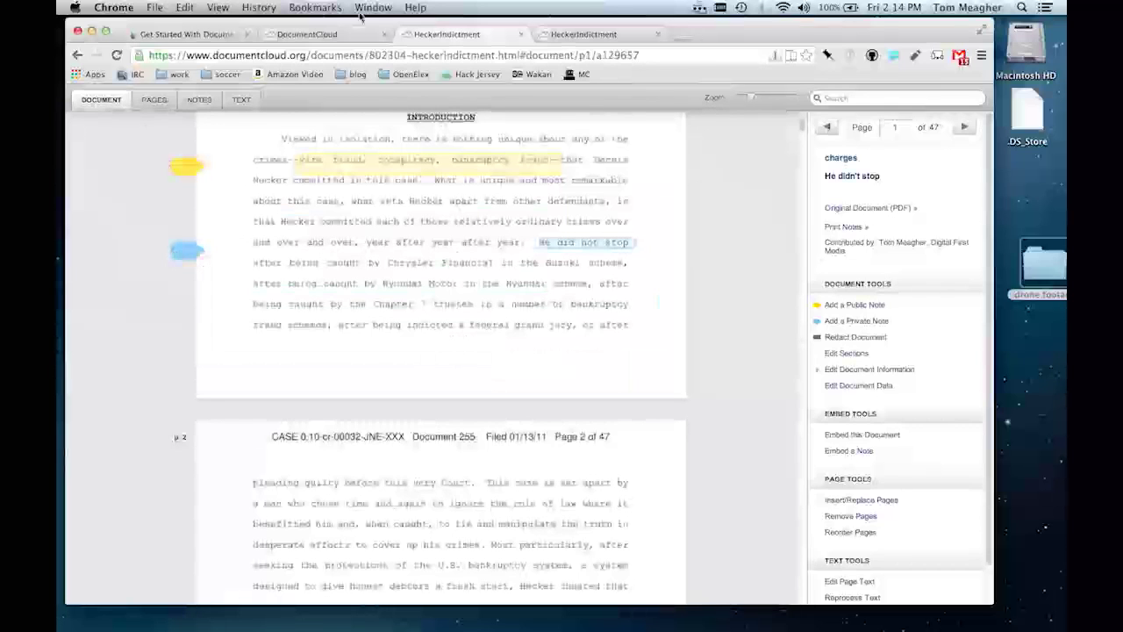
# - Return to the document library and view your own documents, followed by only your published documents
pyautogui.click(307, 34)
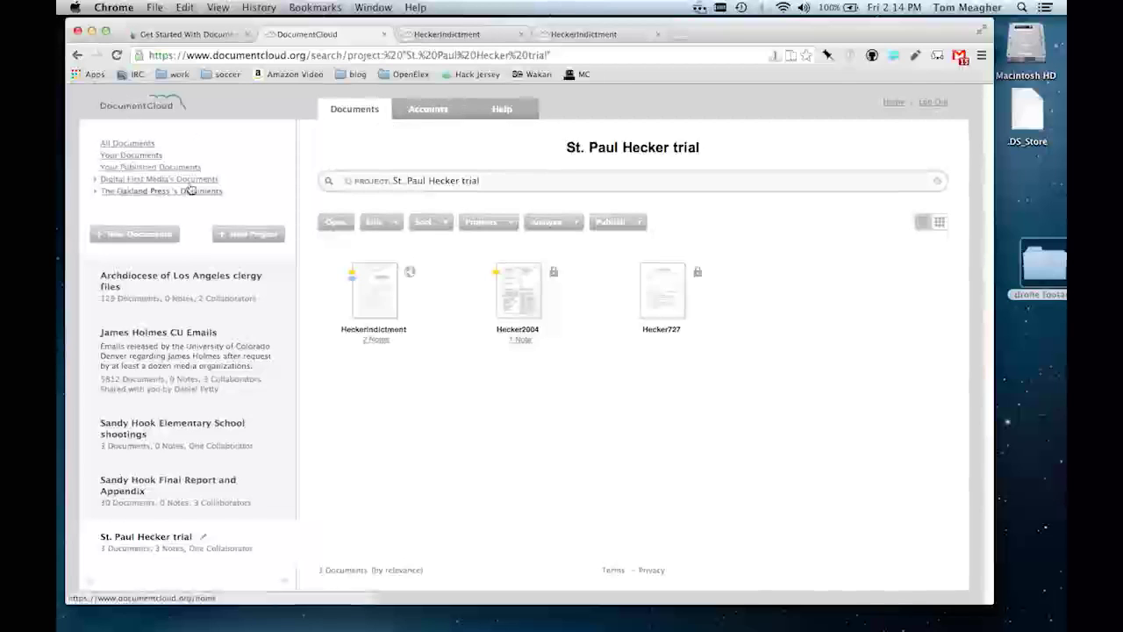
pyautogui.click(130, 155)
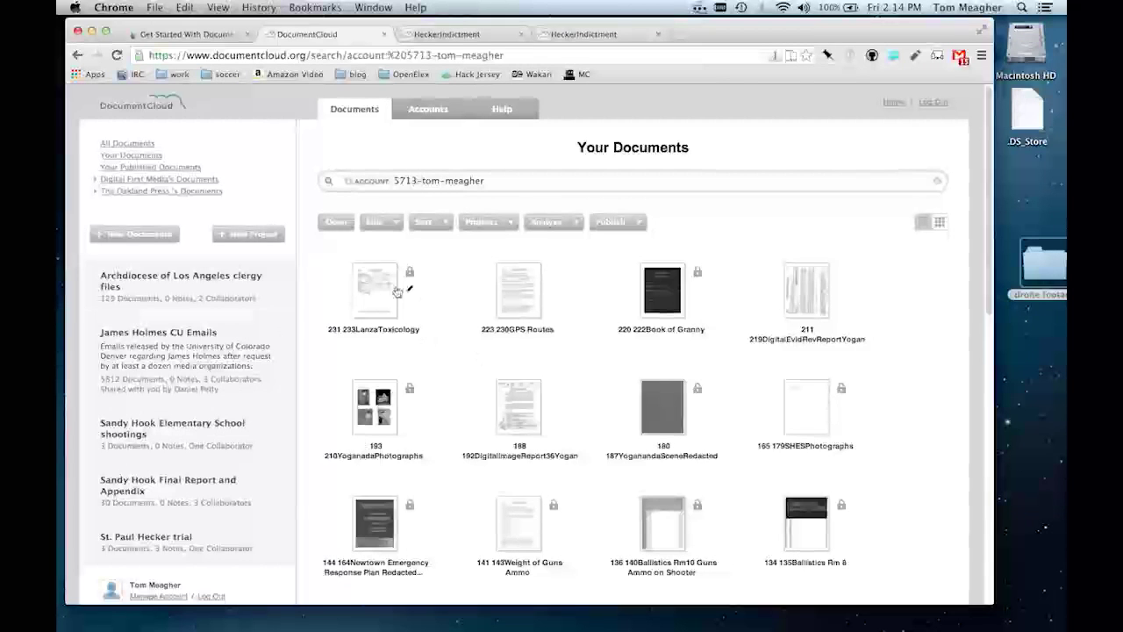
pyautogui.click(188, 168)
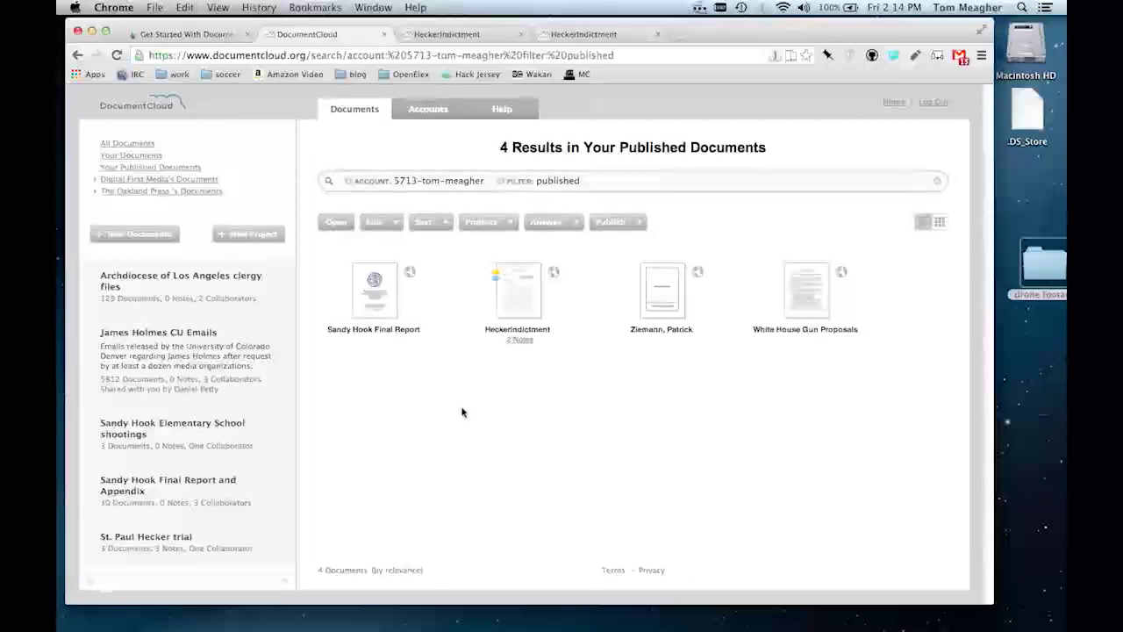
pyautogui.moveTo(847, 305)
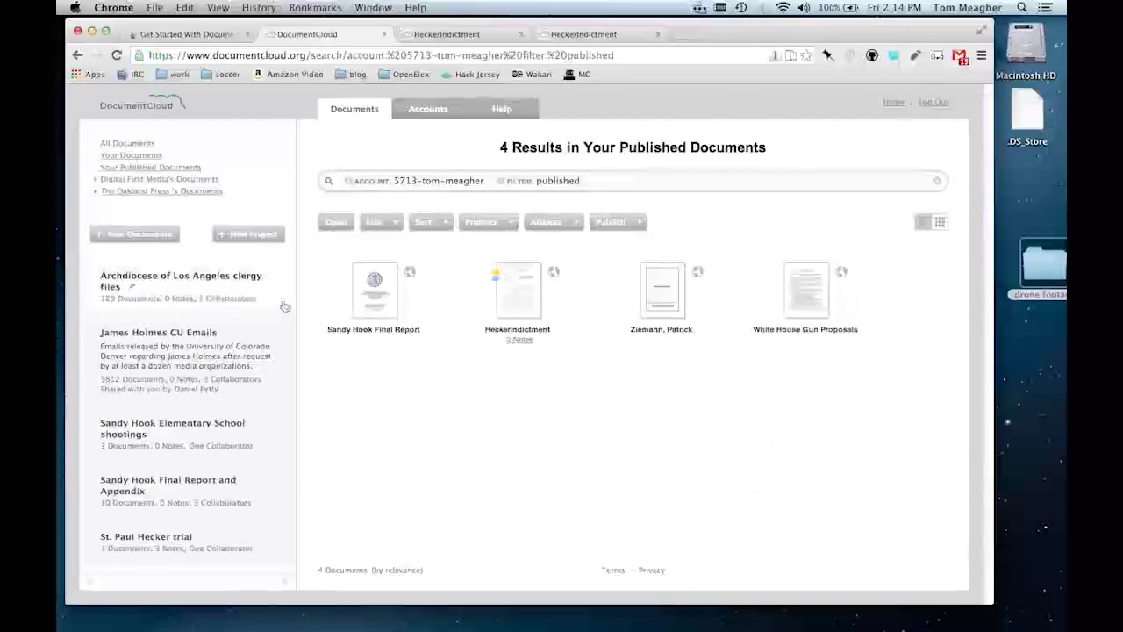
pyautogui.moveTo(483, 275)
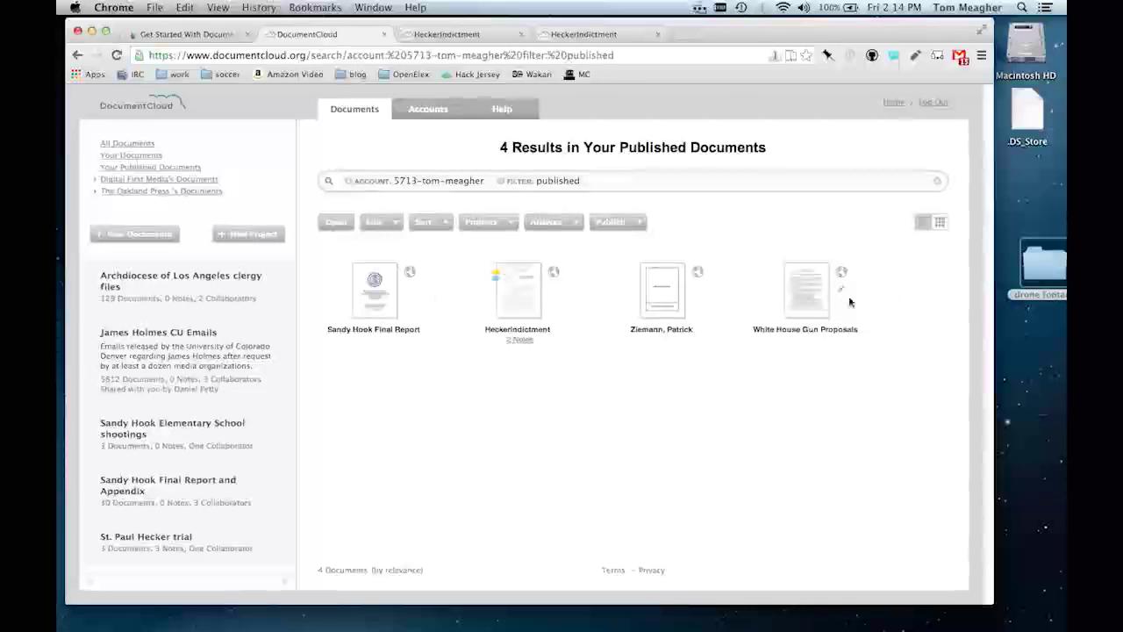
pyautogui.moveTo(339, 287)
# - Browse the documents belonging to Digital First Media, three of its individual members, and The Oakland Press
pyautogui.click(189, 180)
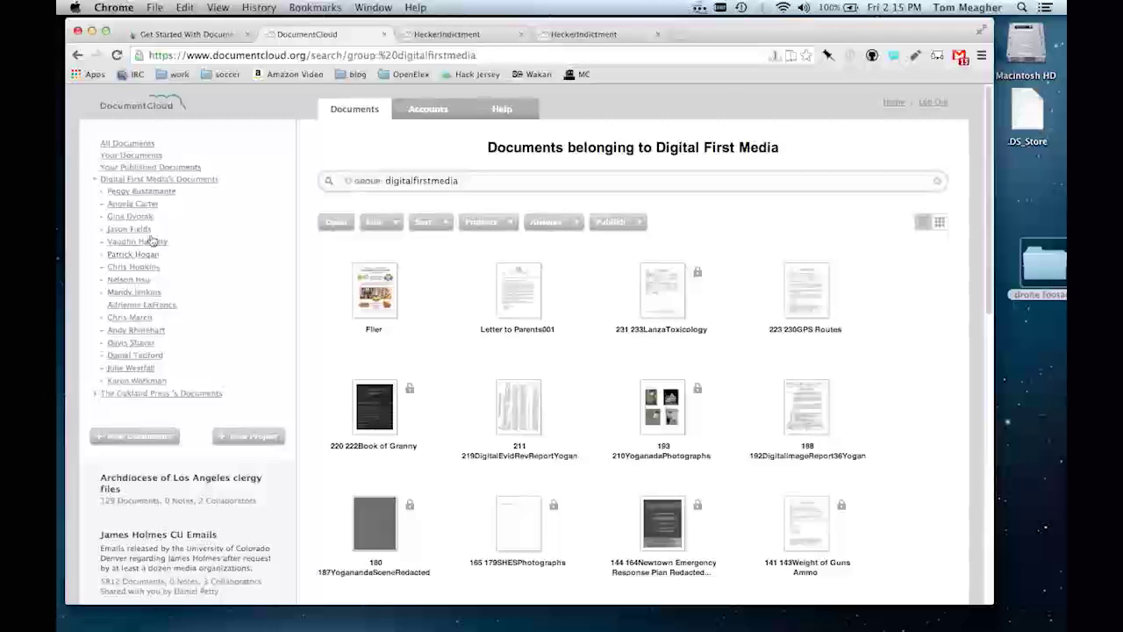
pyautogui.click(134, 267)
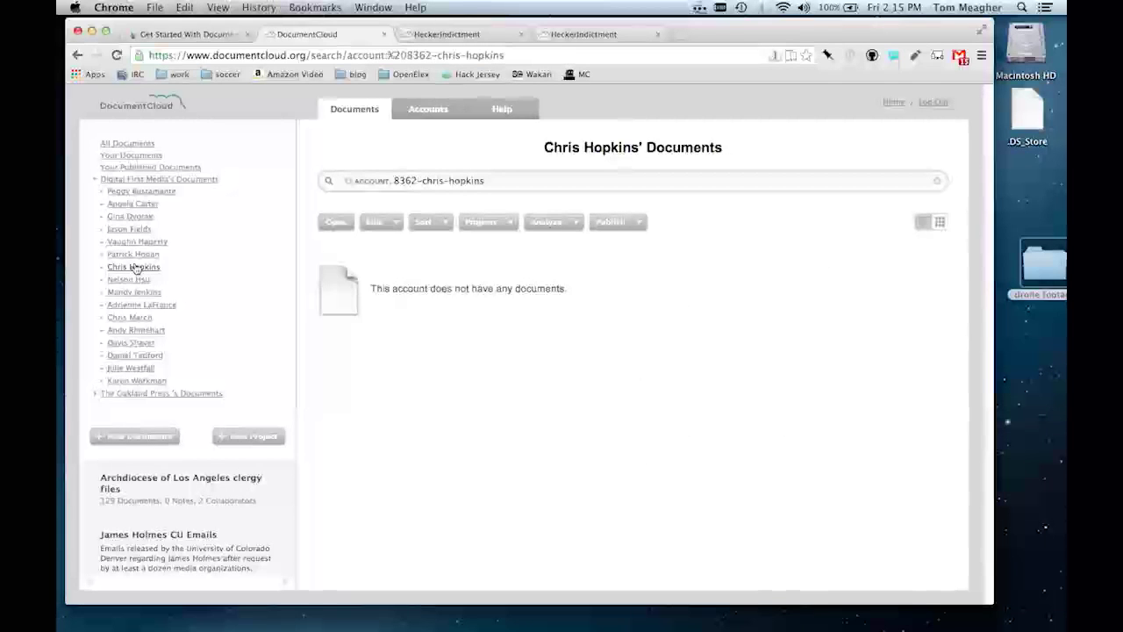
pyautogui.click(132, 254)
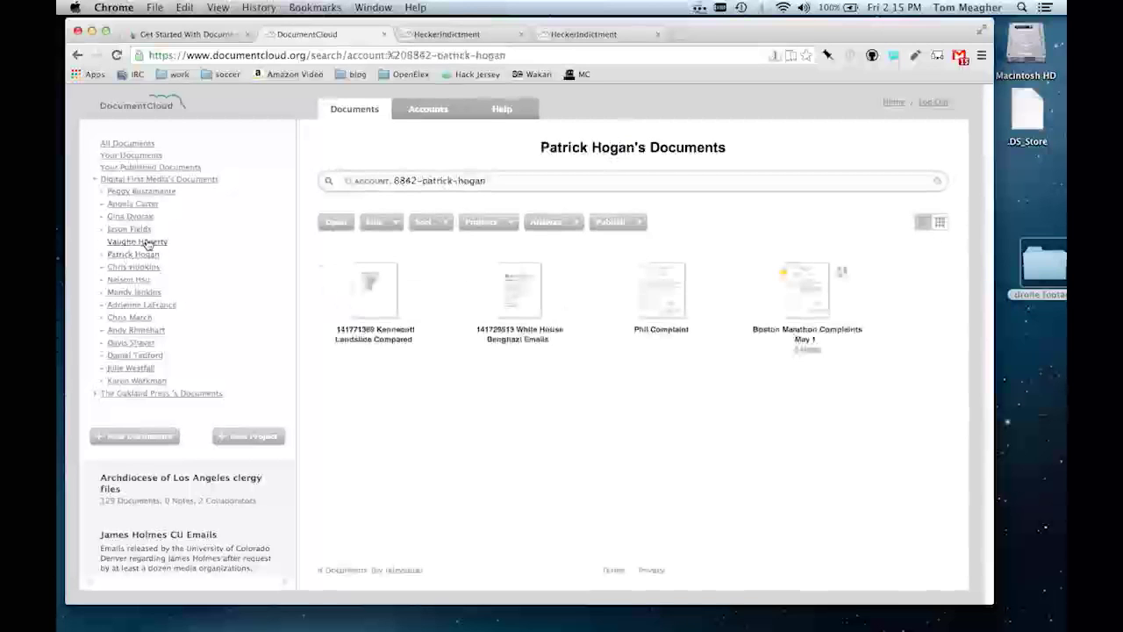
pyautogui.click(146, 242)
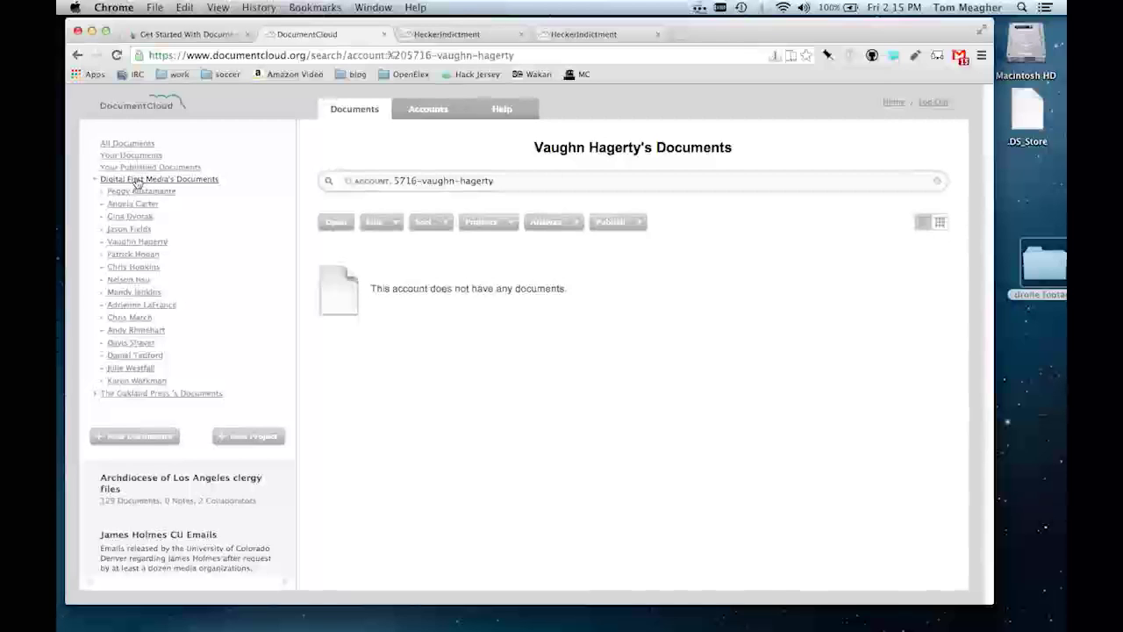
pyautogui.click(125, 395)
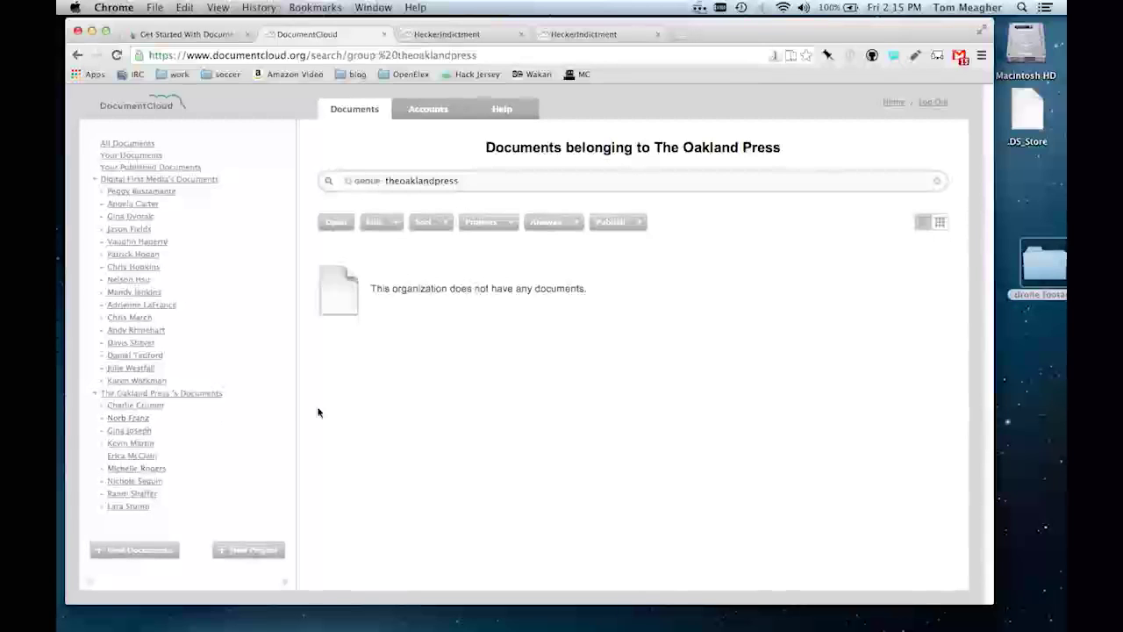
# - Show all documents and search them for the text "michael jackson"
pyautogui.click(127, 143)
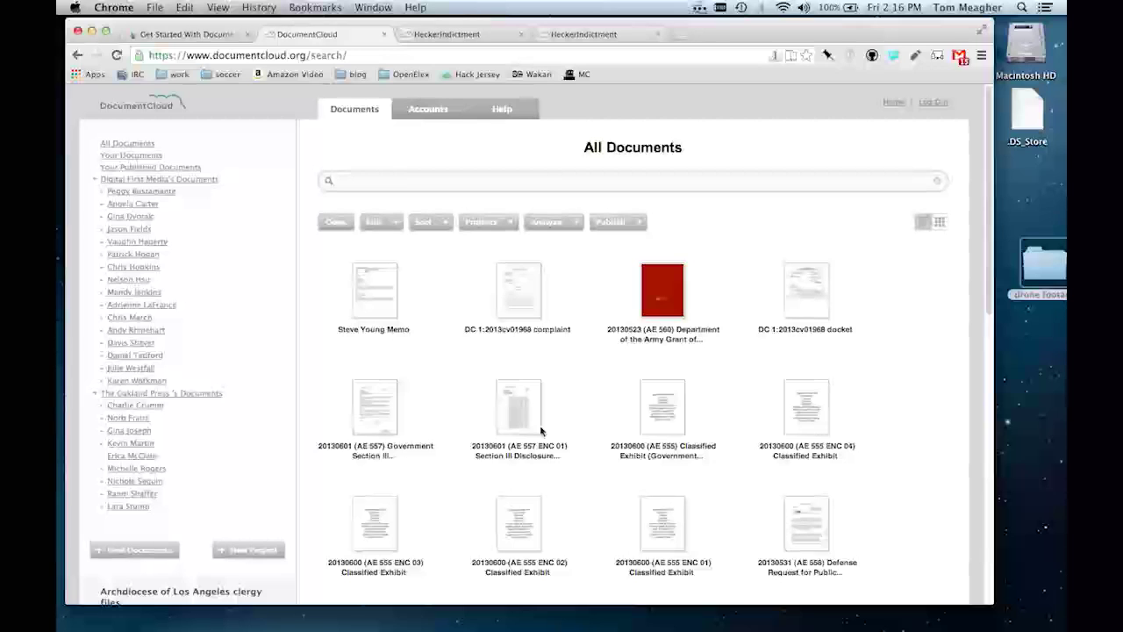
pyautogui.click(543, 183)
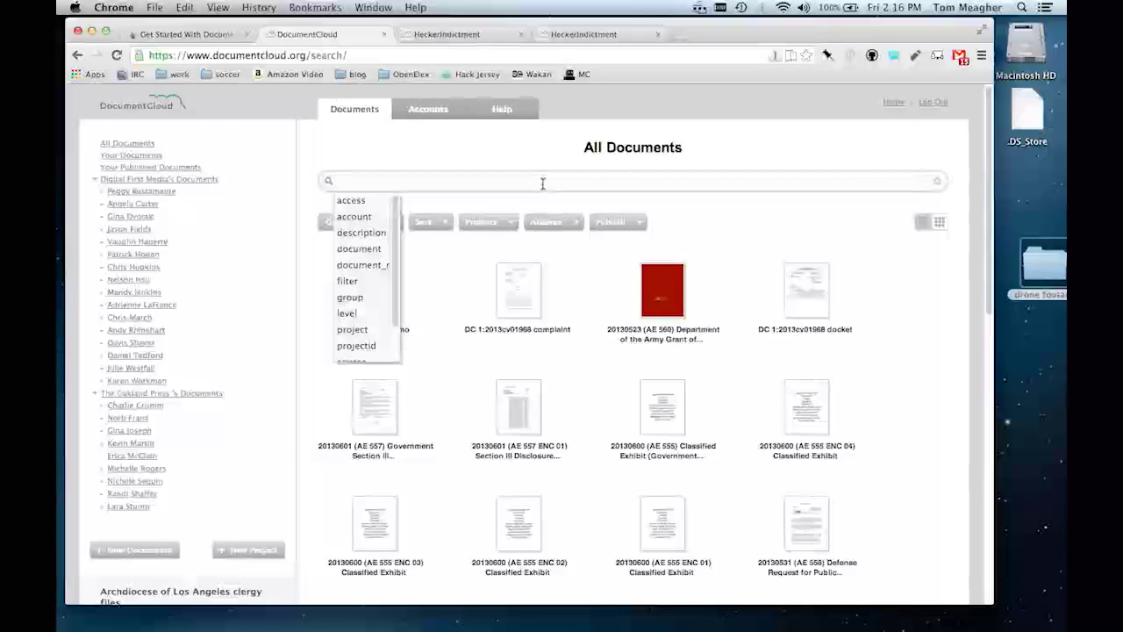
pyautogui.write('michael jackson')
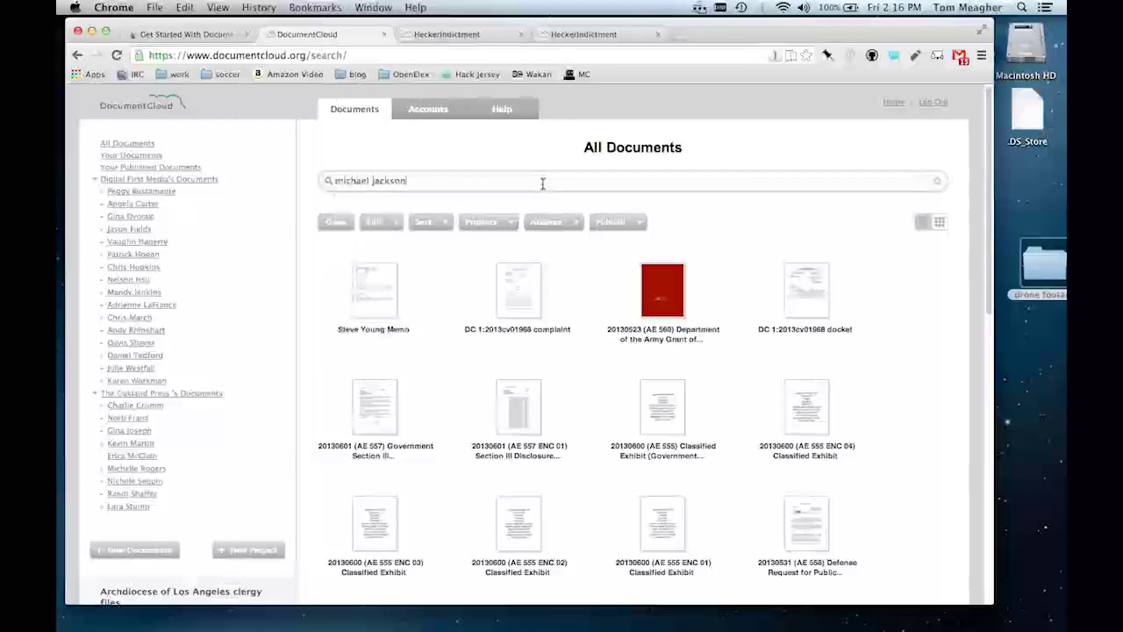
pyautogui.press('Return')
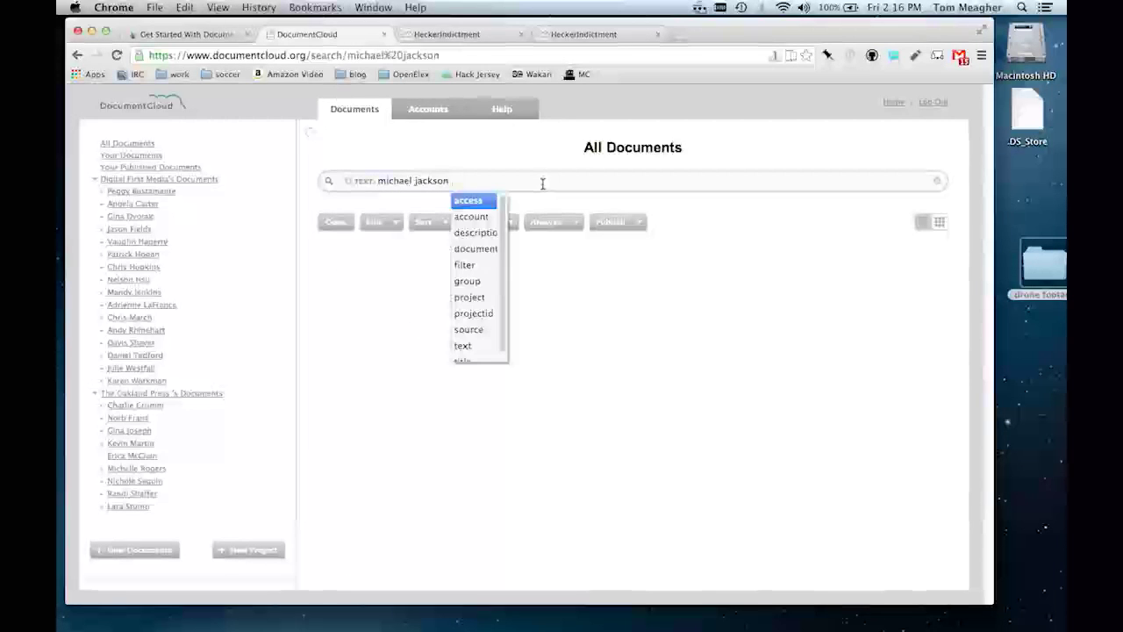
pyautogui.click(482, 162)
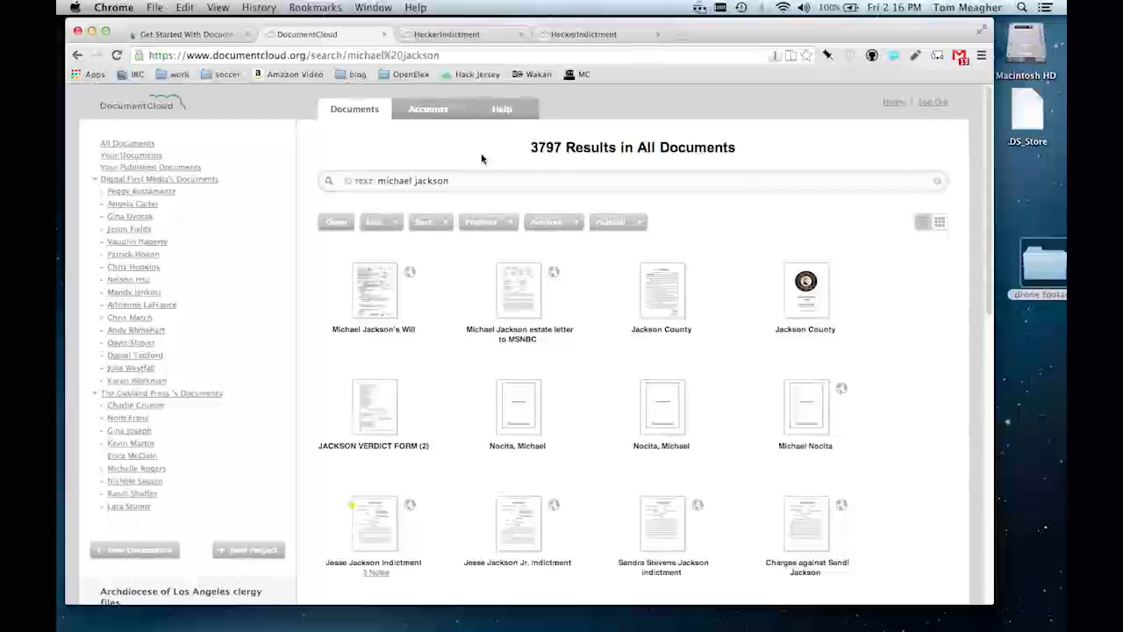
# - Look through the first page of search results and open the Michael Jackson estate letter to MSNBC, comparing it with the results list
pyautogui.scroll(-10, 458, 451)
pyautogui.scroll(-3, 458, 451)
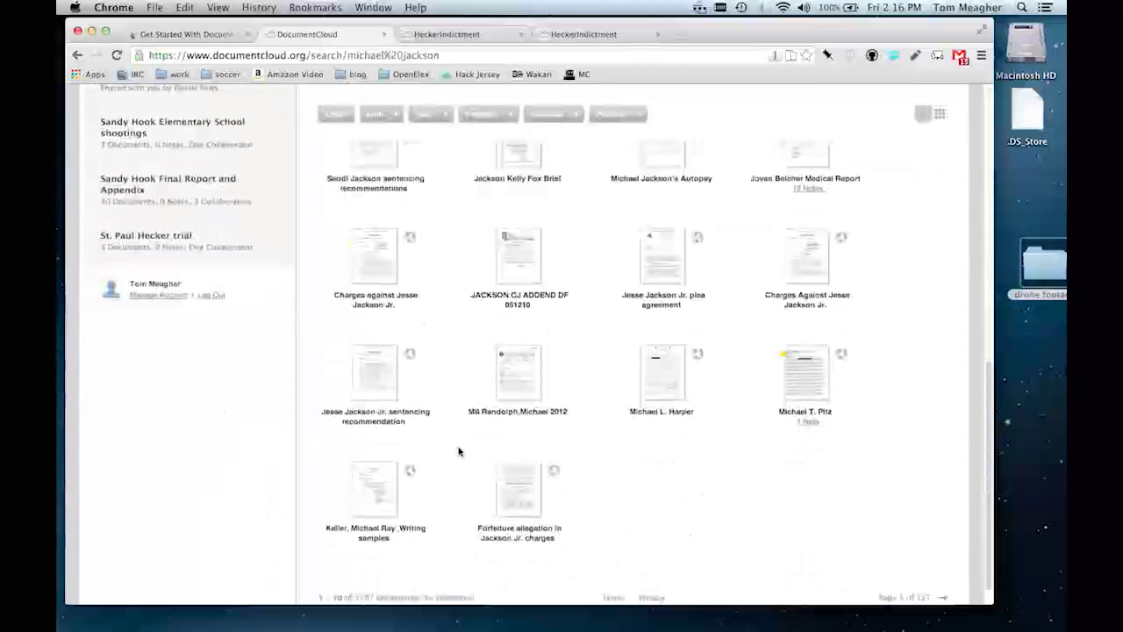
pyautogui.scroll(-1, 458, 451)
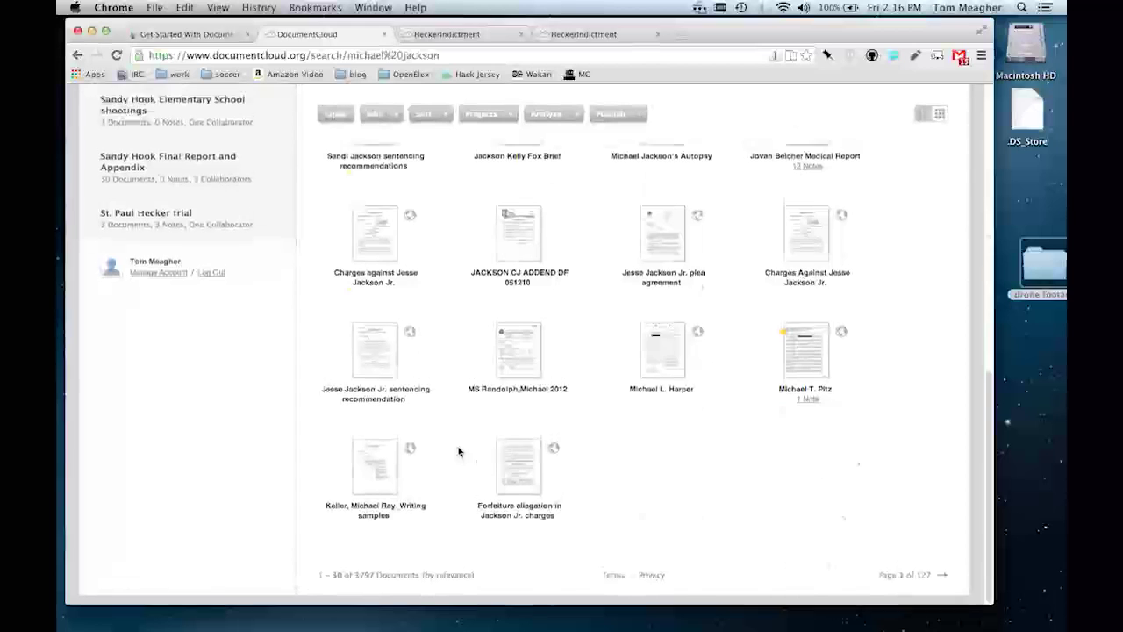
pyautogui.scroll(8, 458, 451)
pyautogui.scroll(3, 458, 451)
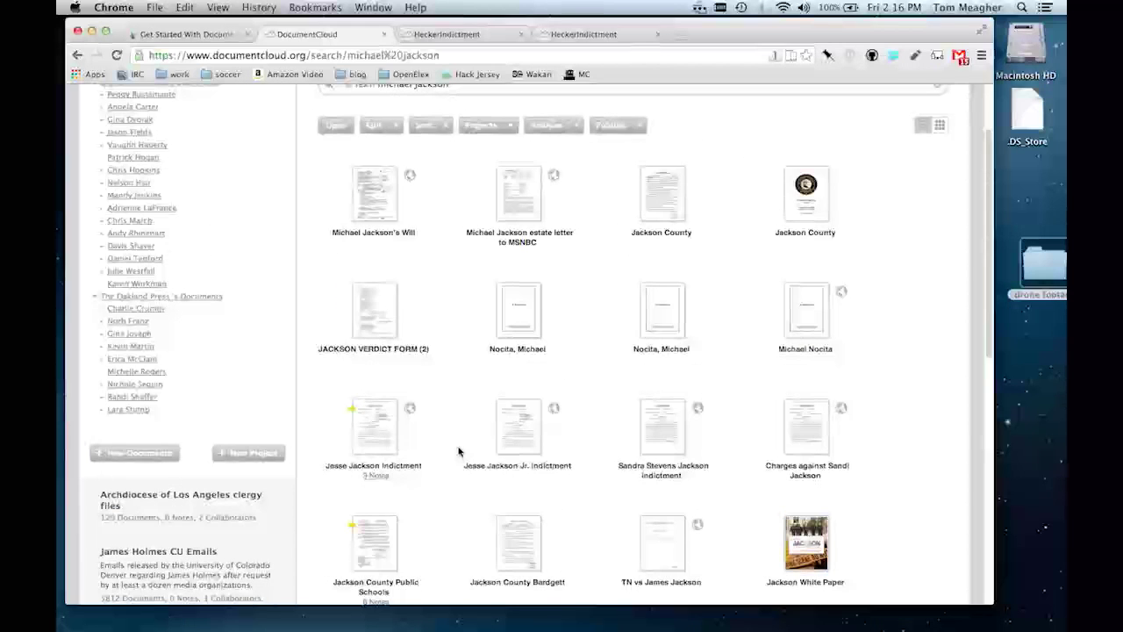
pyautogui.scroll(2, 459, 452)
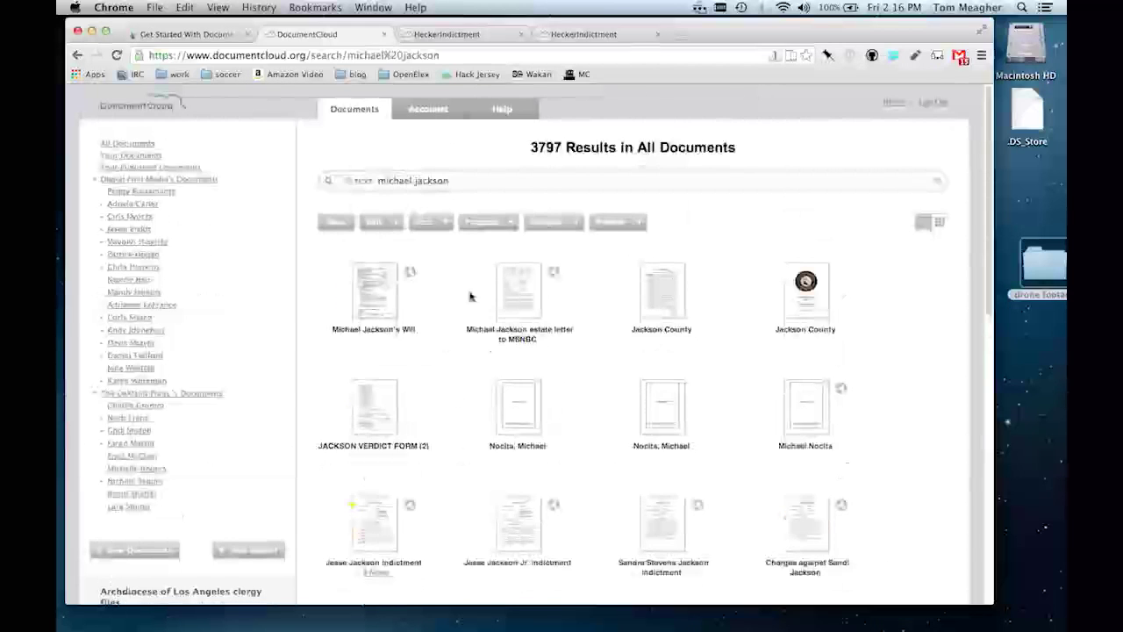
pyautogui.doubleClick(517, 298)
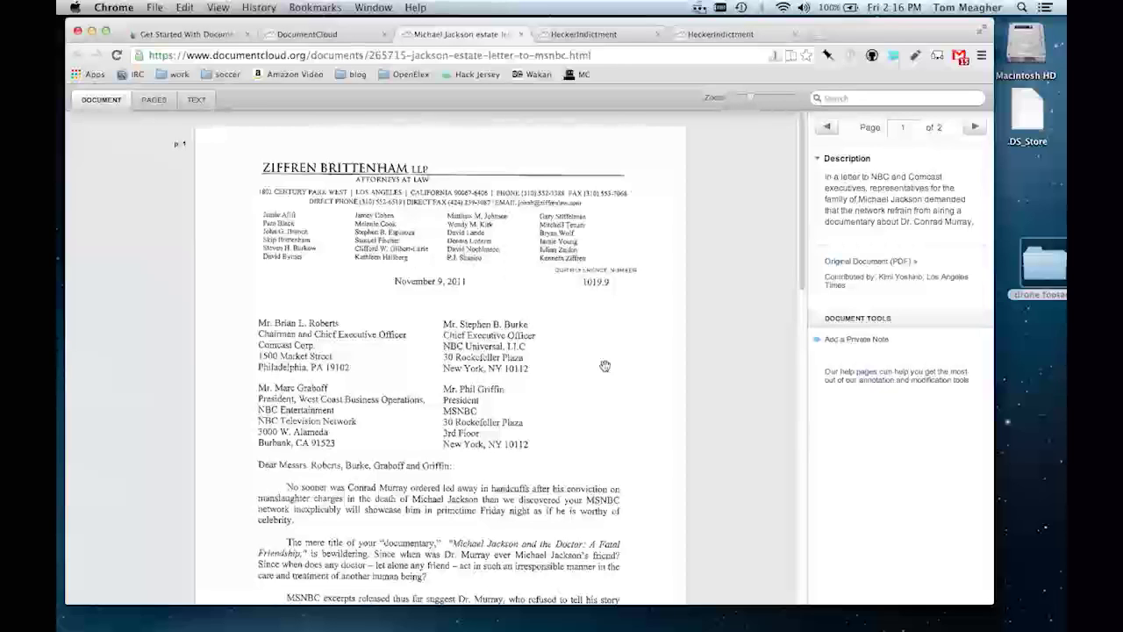
pyautogui.click(329, 38)
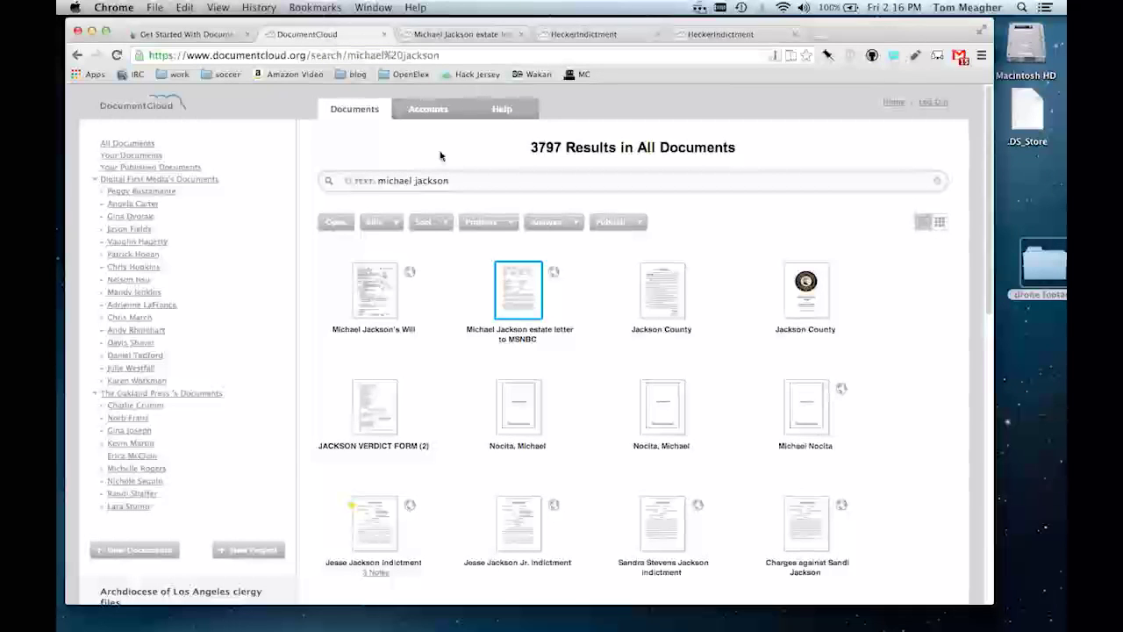
pyautogui.click(427, 38)
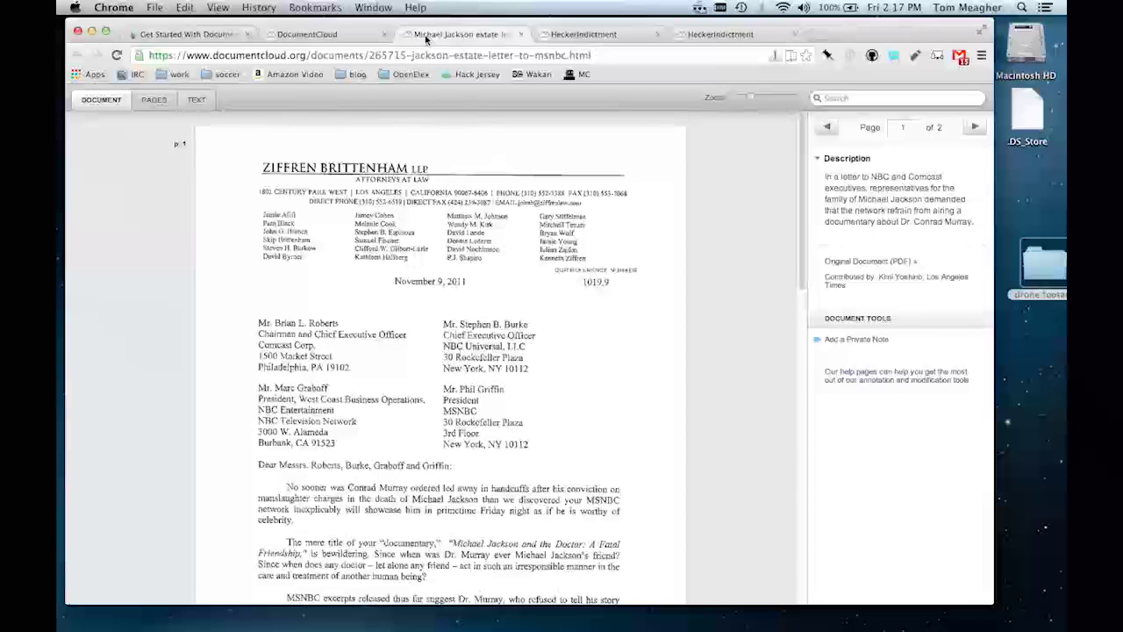
# - Open the Los Angeles Times document collection at documents.latimes.com in a new tab and open its document "Floods Visit Justice Hall"
pyautogui.click(335, 38)
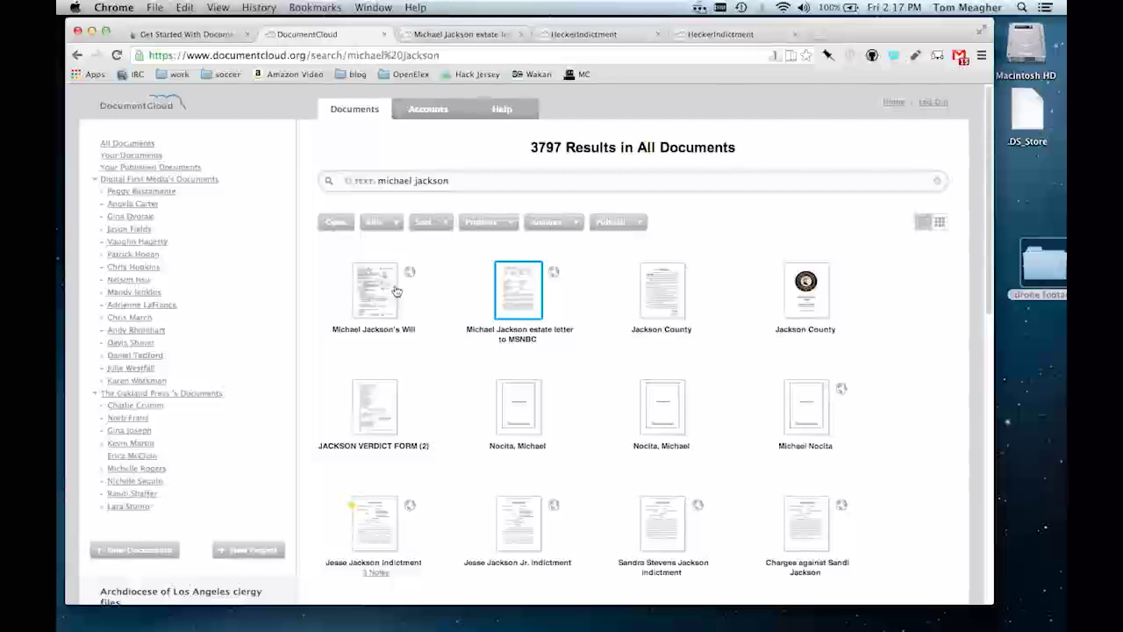
pyautogui.hotkey('ctrl', 't')
pyautogui.write('la')
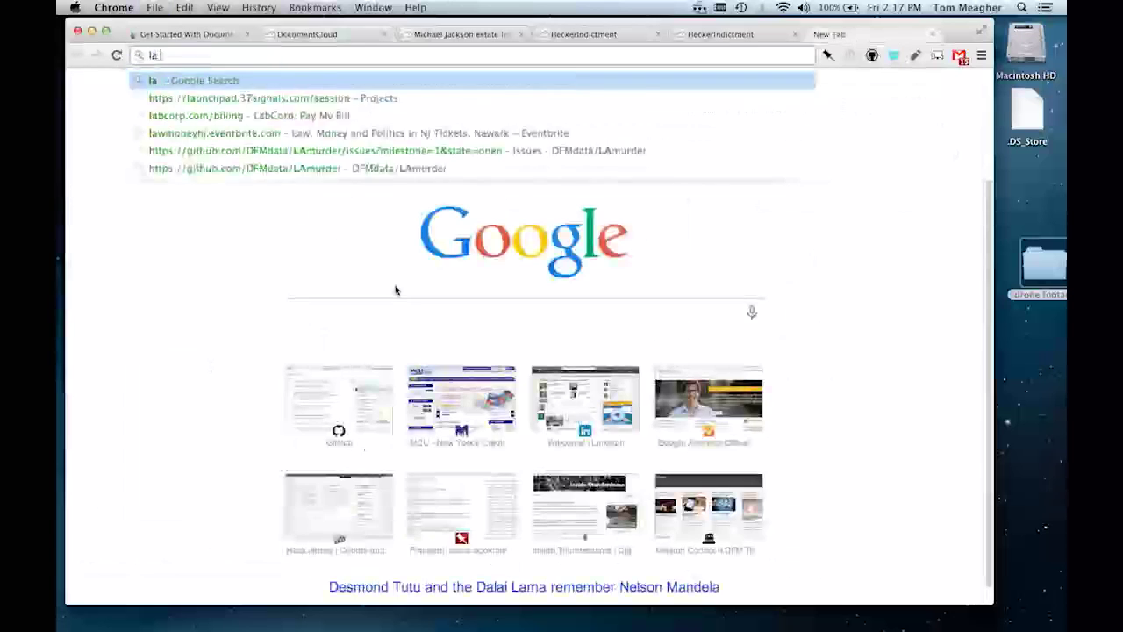
pyautogui.write(' times documents')
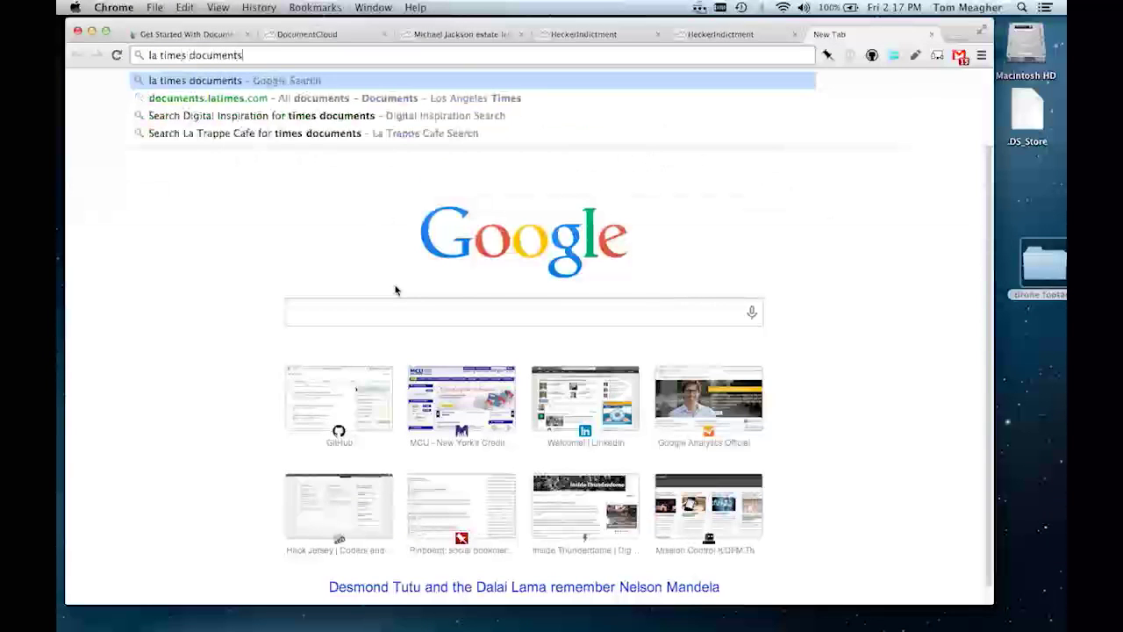
pyautogui.press('Down')
pyautogui.press('Return')
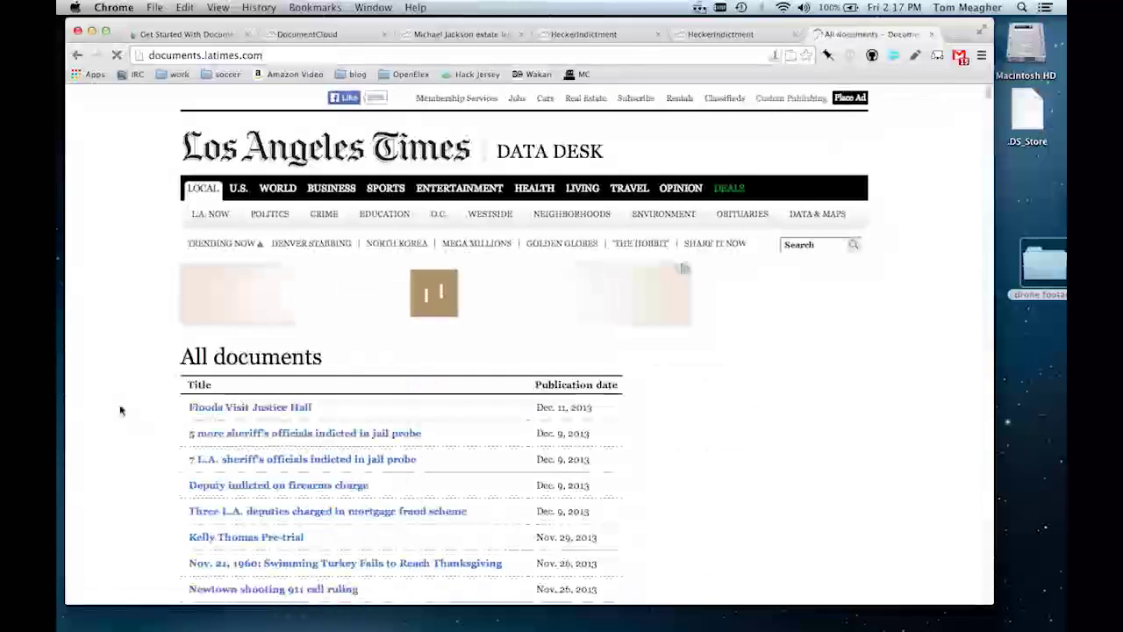
pyautogui.scroll(-5, 121, 410)
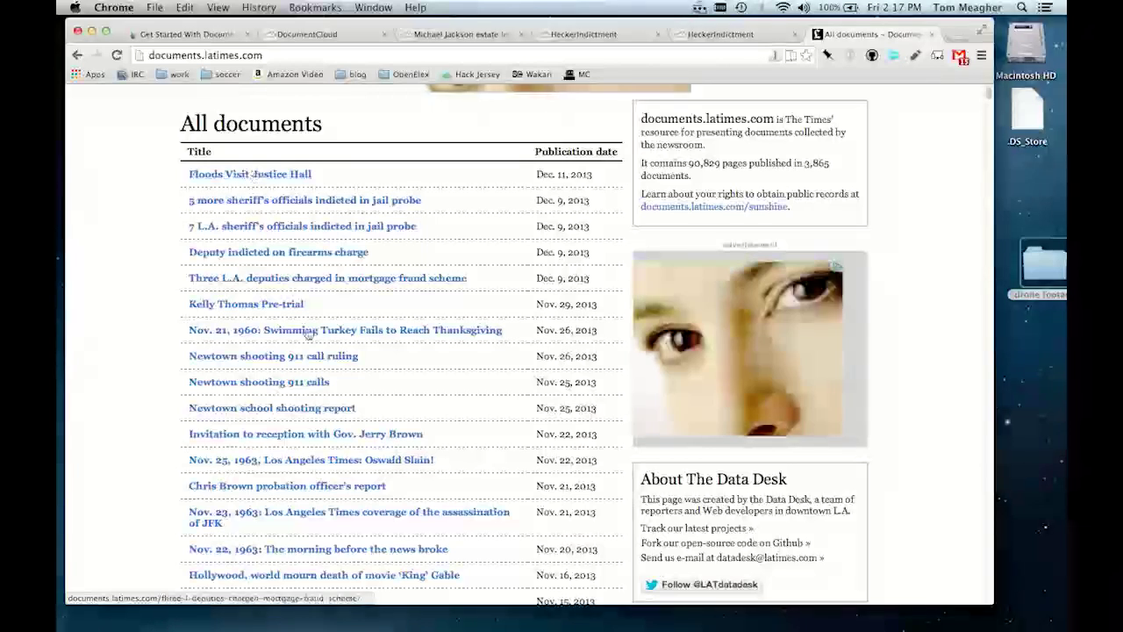
pyautogui.click(249, 176)
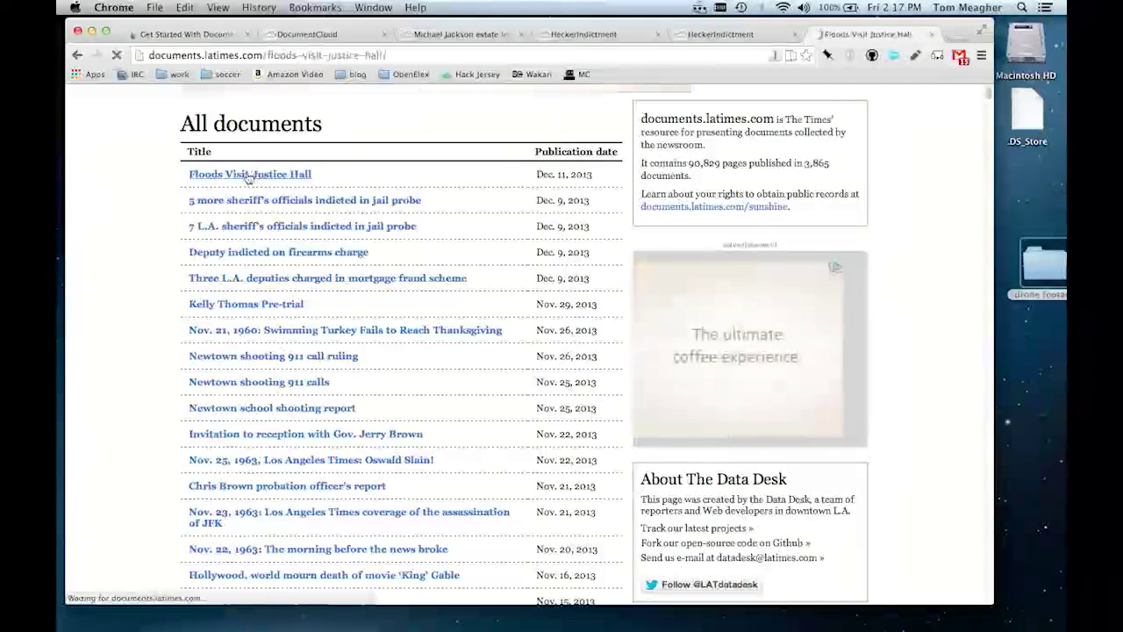